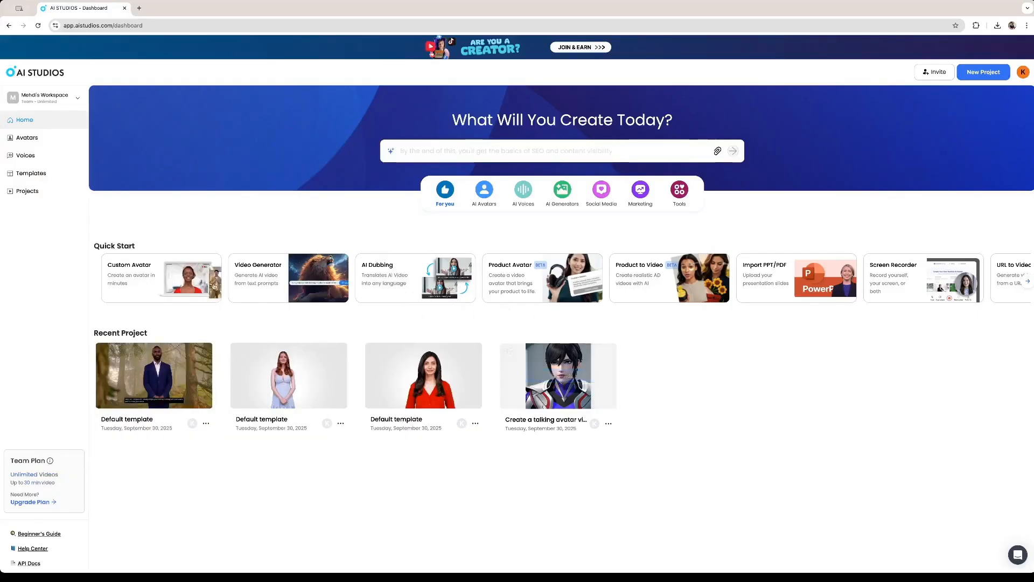
Page the Quick Start carousel to the URL to Video card and open it
click(1027, 281)
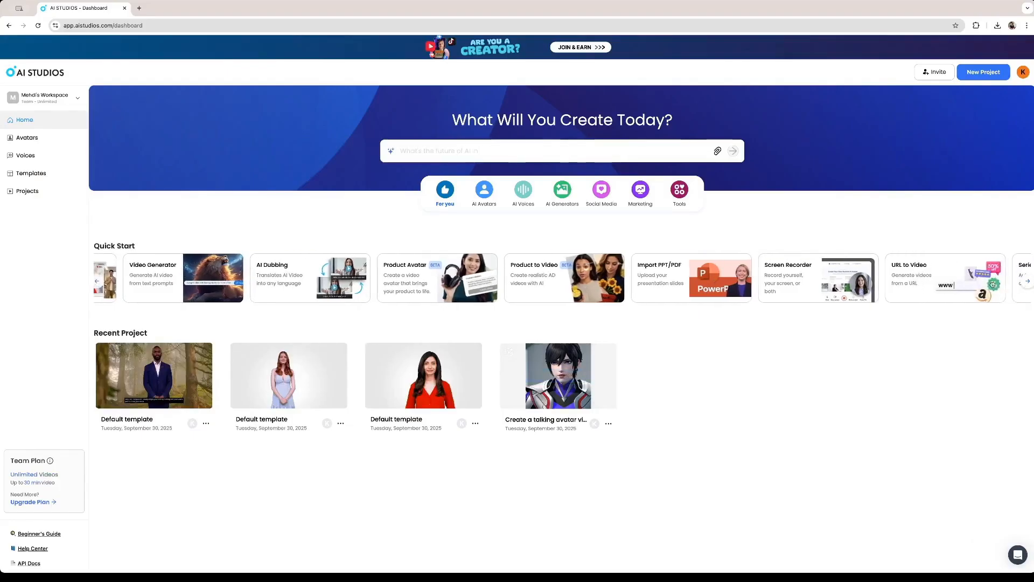
click(96, 280)
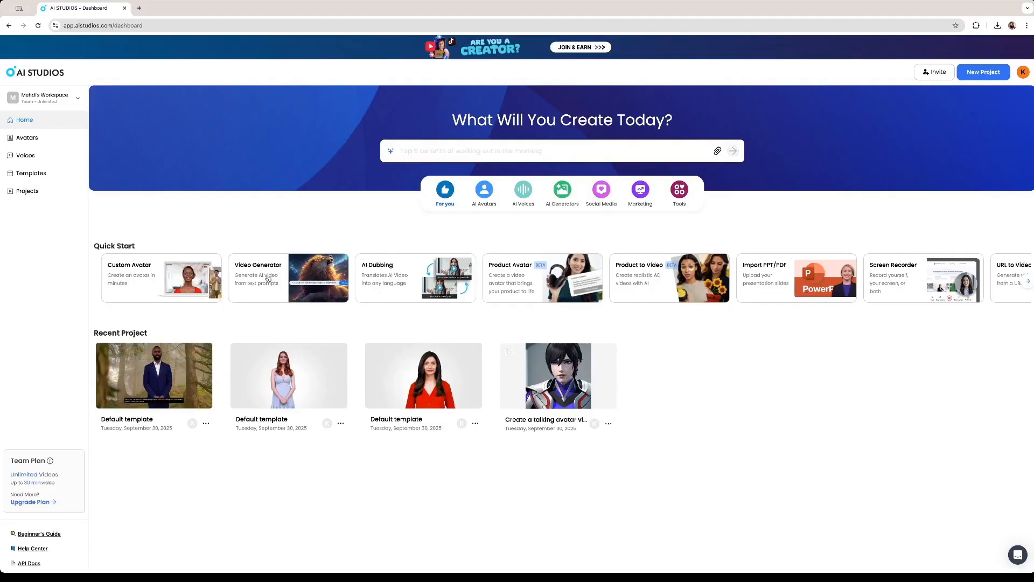
click(1029, 284)
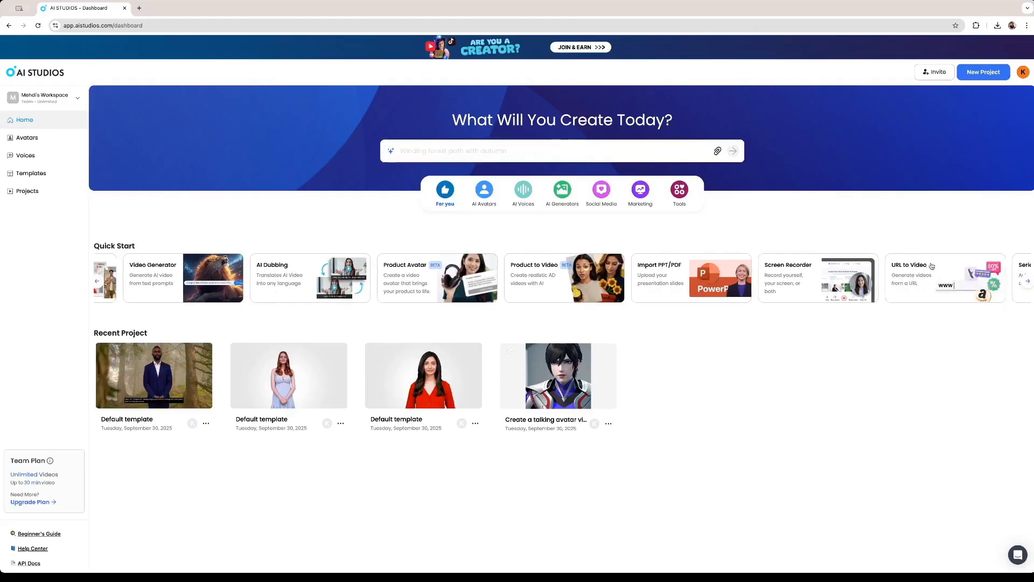
click(921, 274)
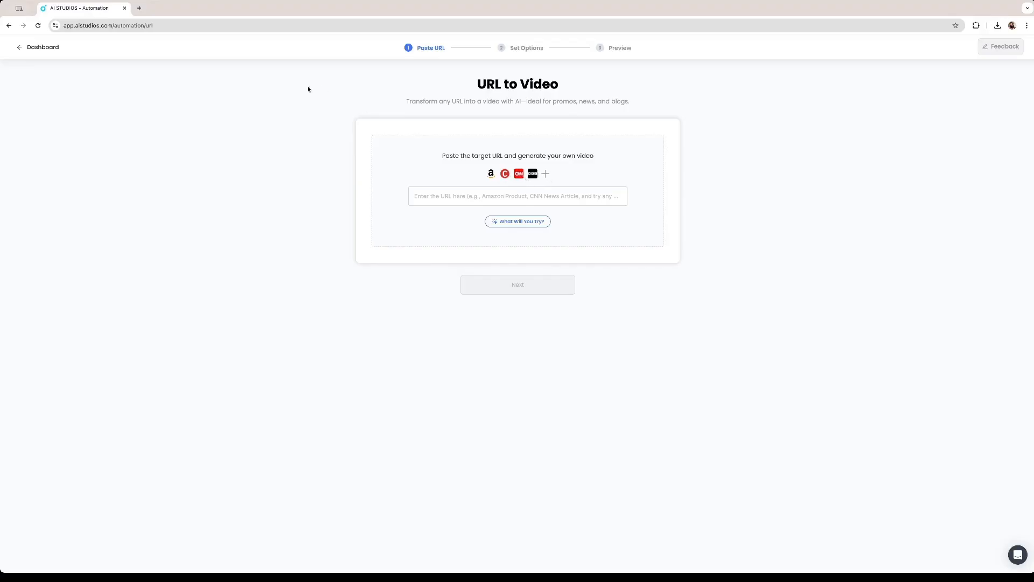
Open a new browser tab beside the empty URL to Video page
click(141, 13)
Open the Pinch of Yum blog and go to its House Favorite Chicken Parmesan post
click(473, 198)
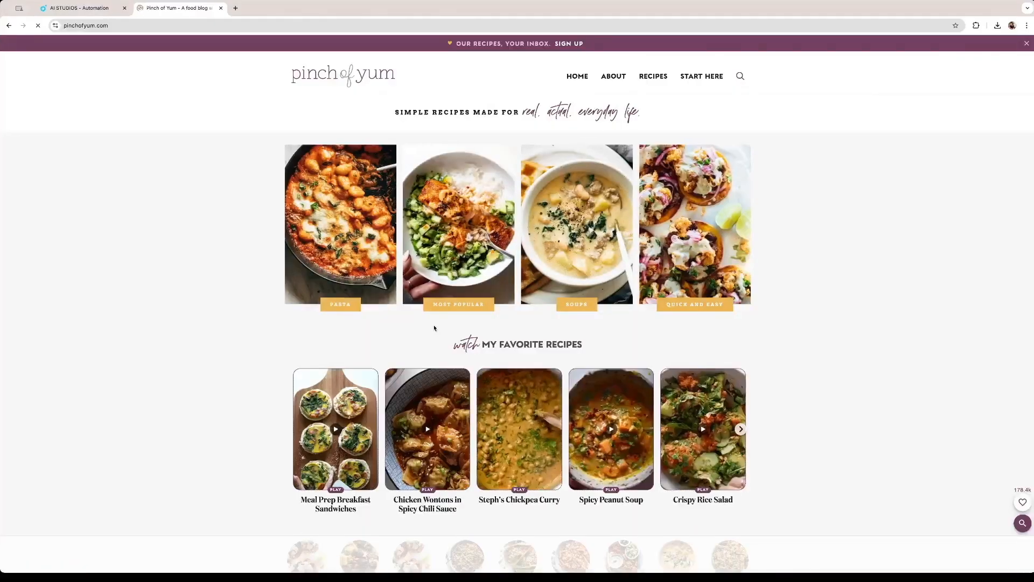
scroll(436, 327, down, 3)
scroll(443, 322, up, 4)
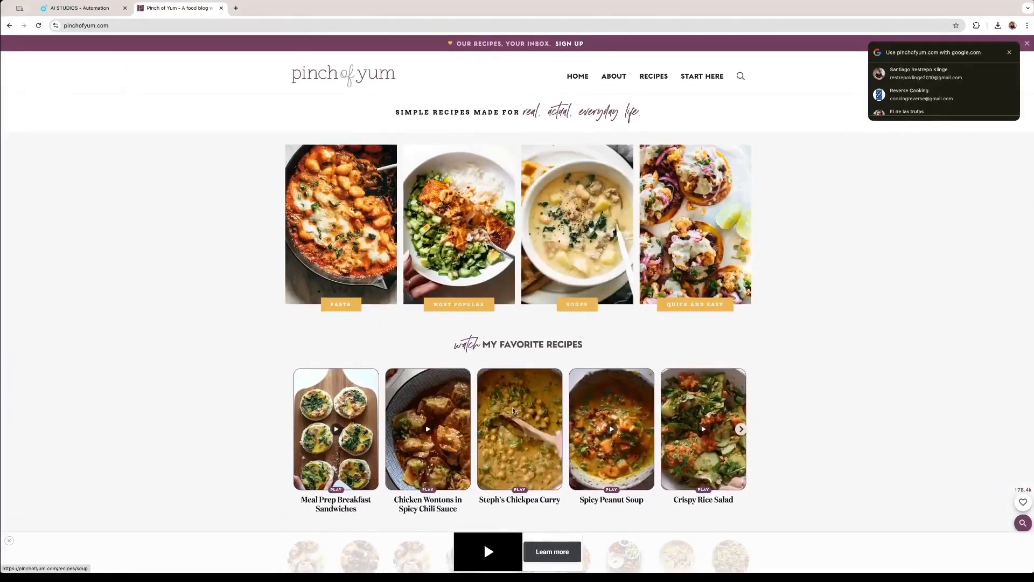
scroll(513, 411, down, 6)
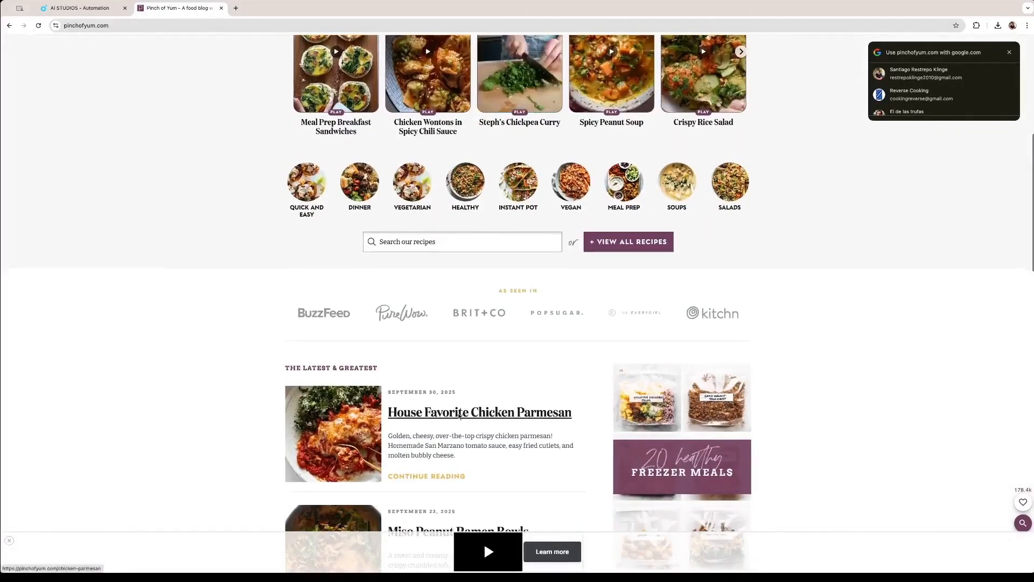
scroll(460, 416, down, 1)
click(463, 371)
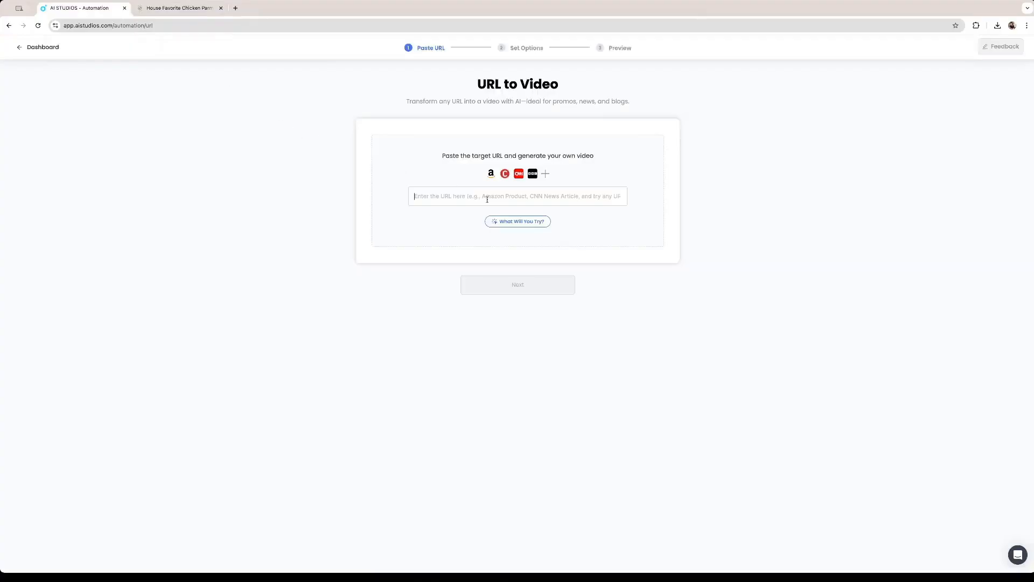
Paste the chicken parmesan recipe URL and continue to the video options
click(487, 200)
text(https://pinchofyum.com/chicken-parmesan)
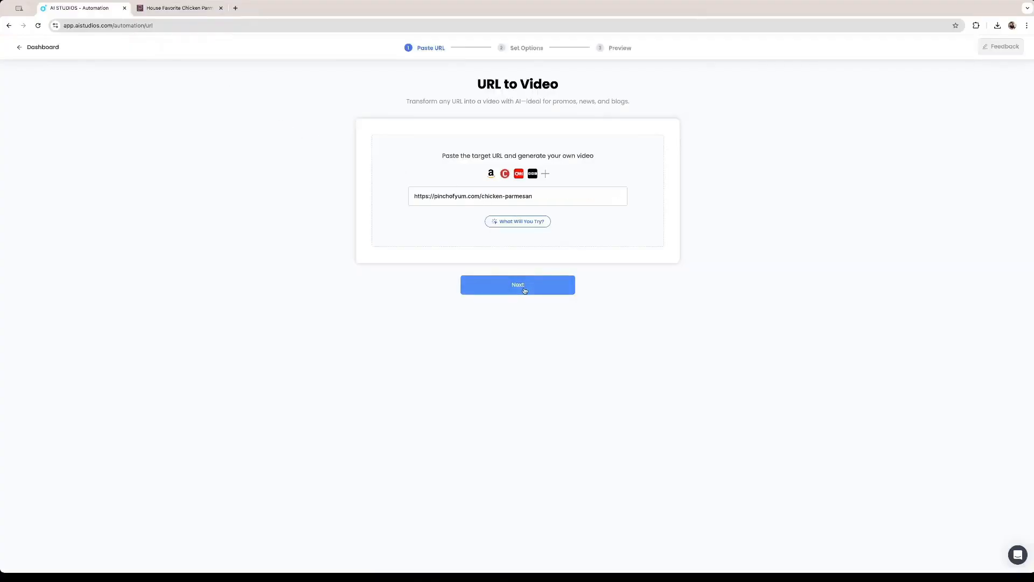
click(523, 285)
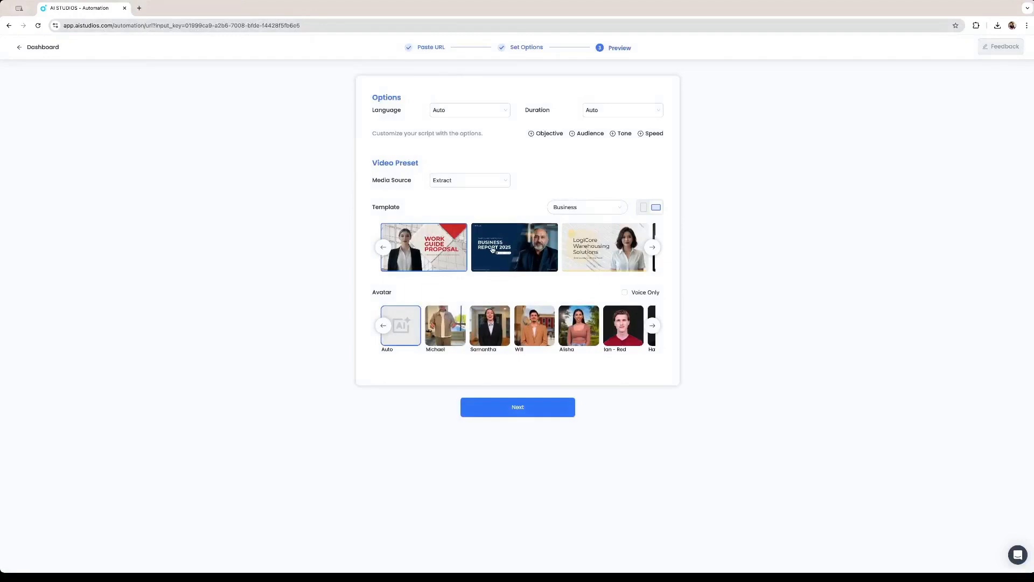
Switch the template category to Youtube & Tiktok and choose Tomato Spaghetti Vlog
click(652, 248)
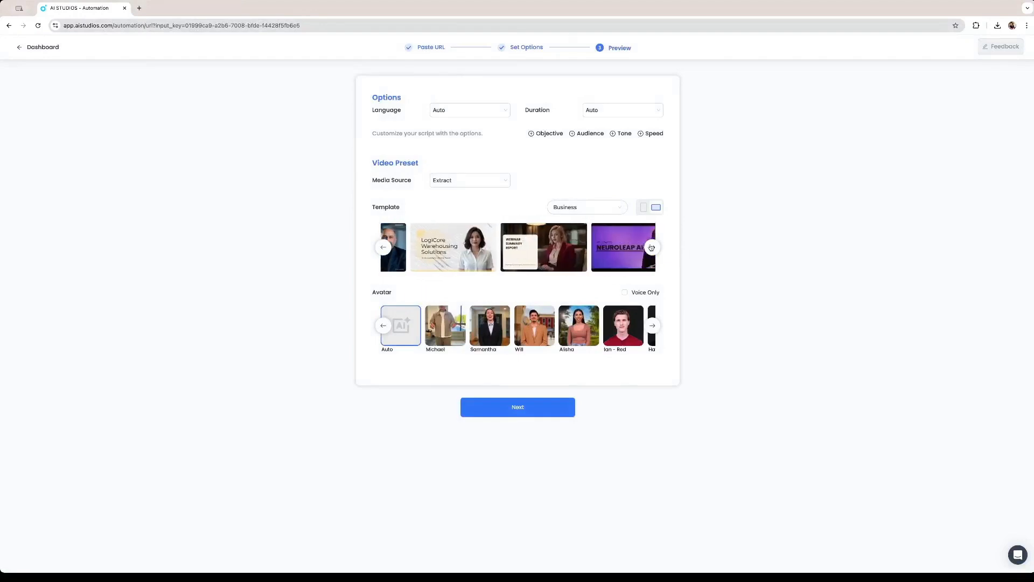
click(651, 248)
click(651, 247)
click(652, 247)
click(602, 207)
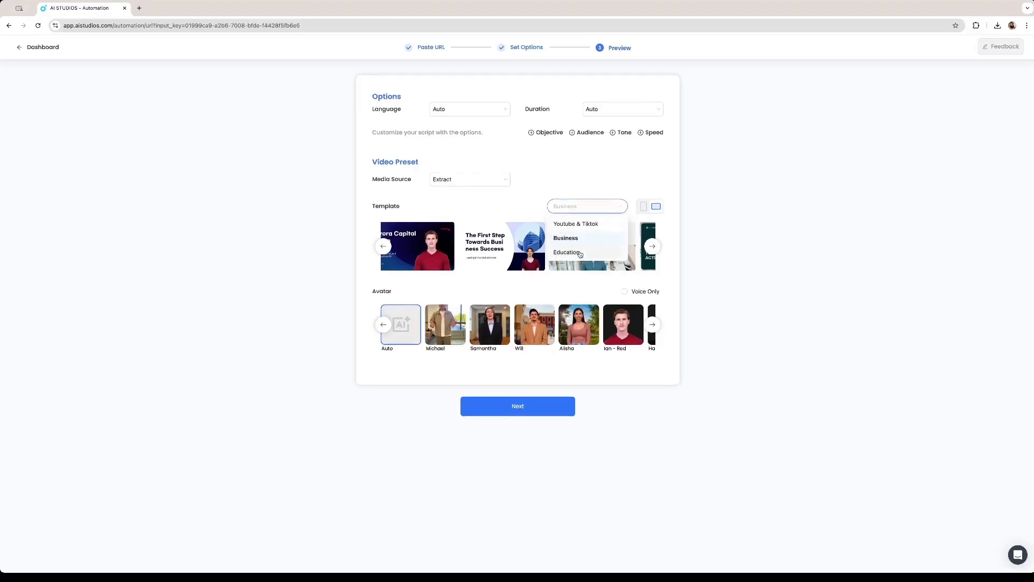
click(579, 254)
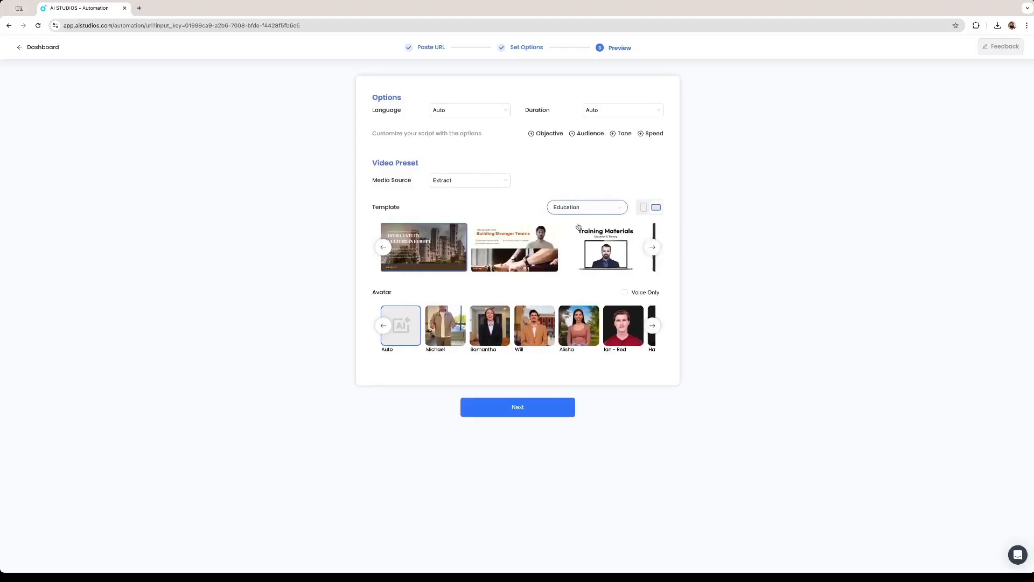
click(598, 211)
click(581, 224)
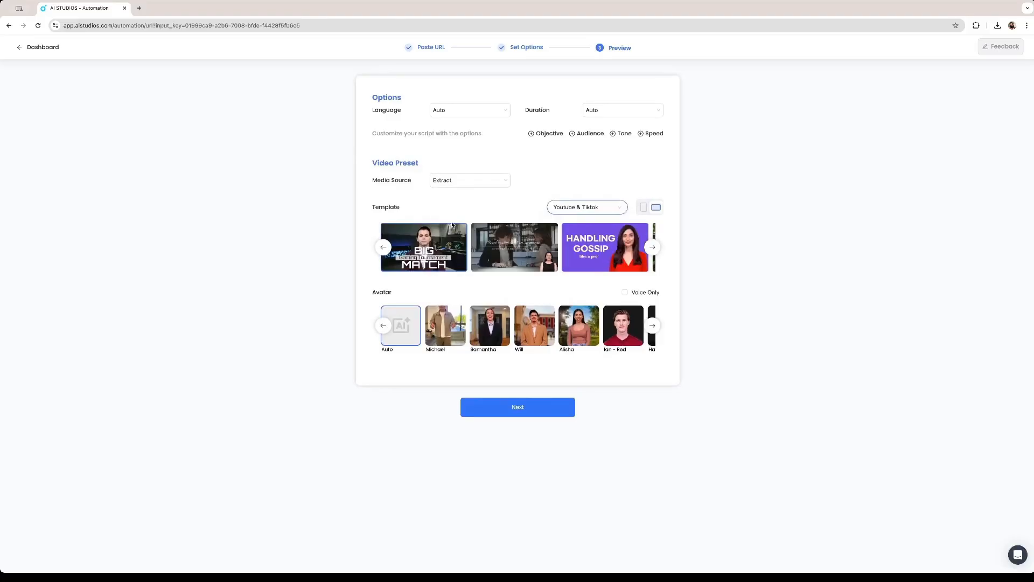
click(653, 249)
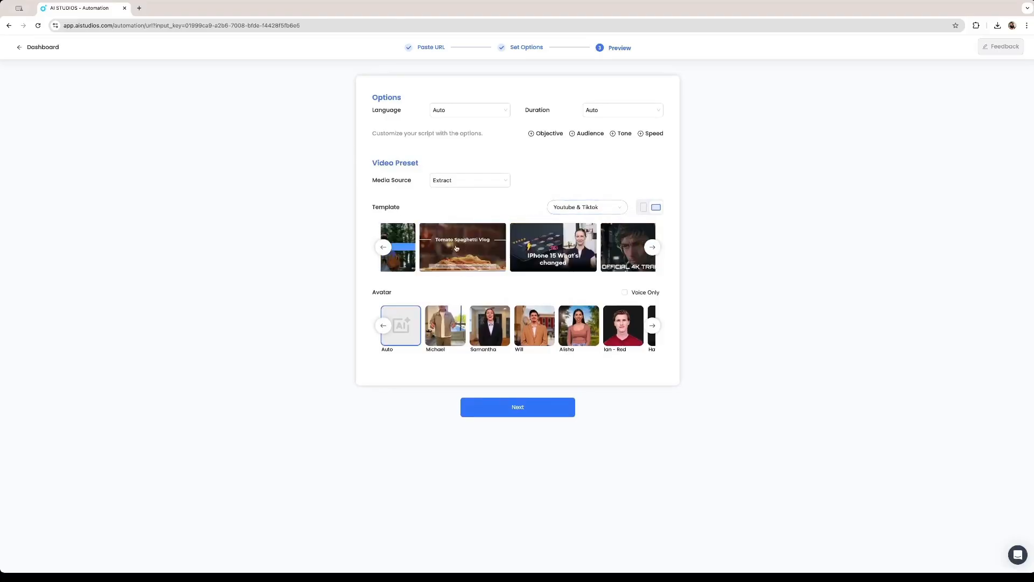
click(446, 258)
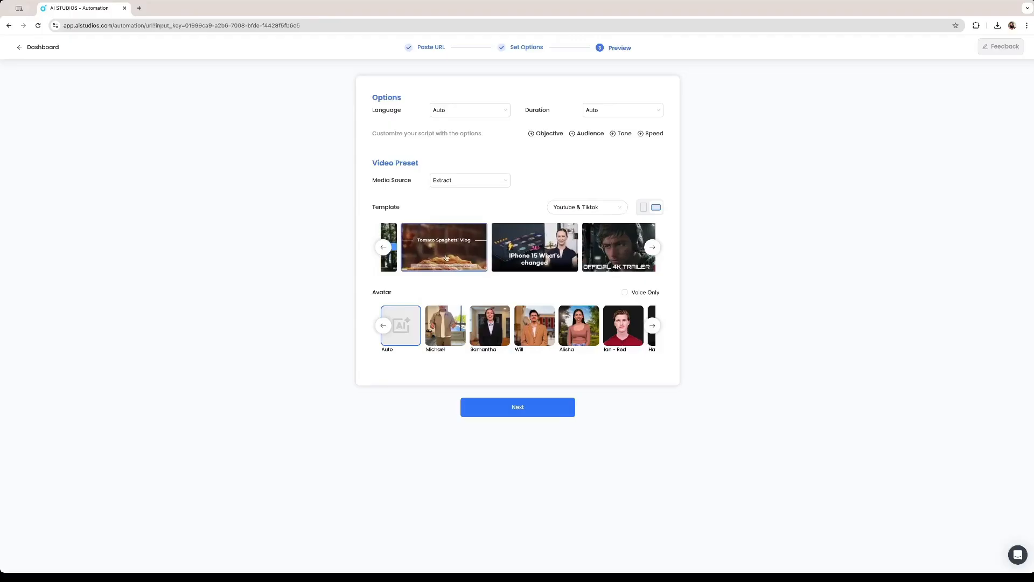
Set the video duration to 30s and pick Alisha as the presenter avatar
click(467, 111)
scroll(466, 162, down, 10)
scroll(466, 162, up, 10)
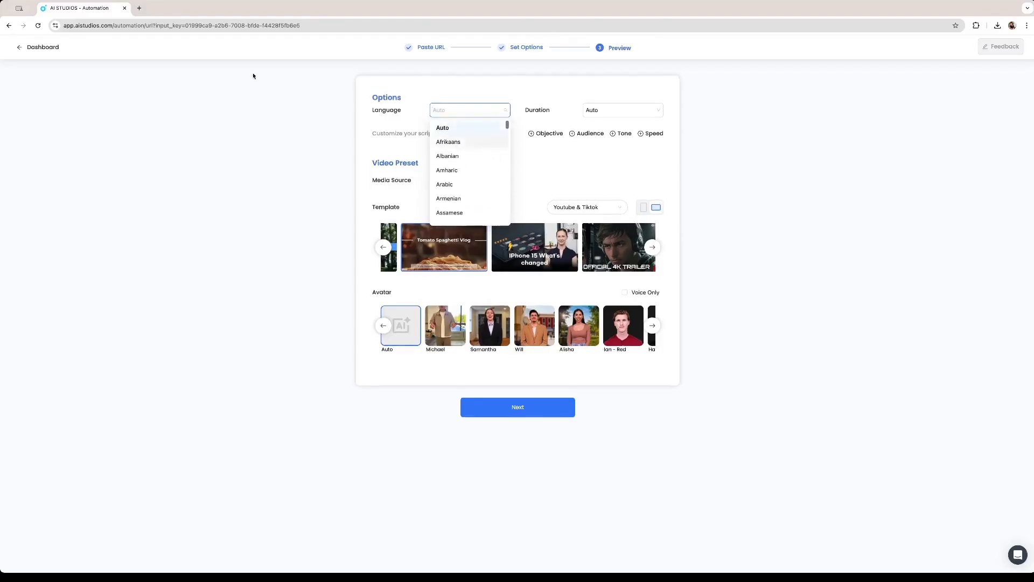
click(598, 110)
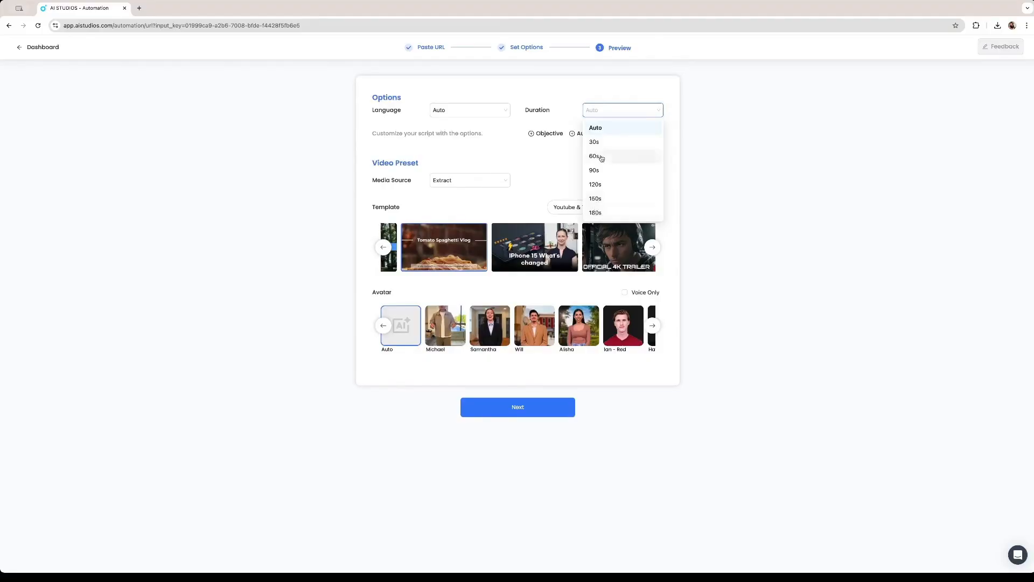
click(597, 141)
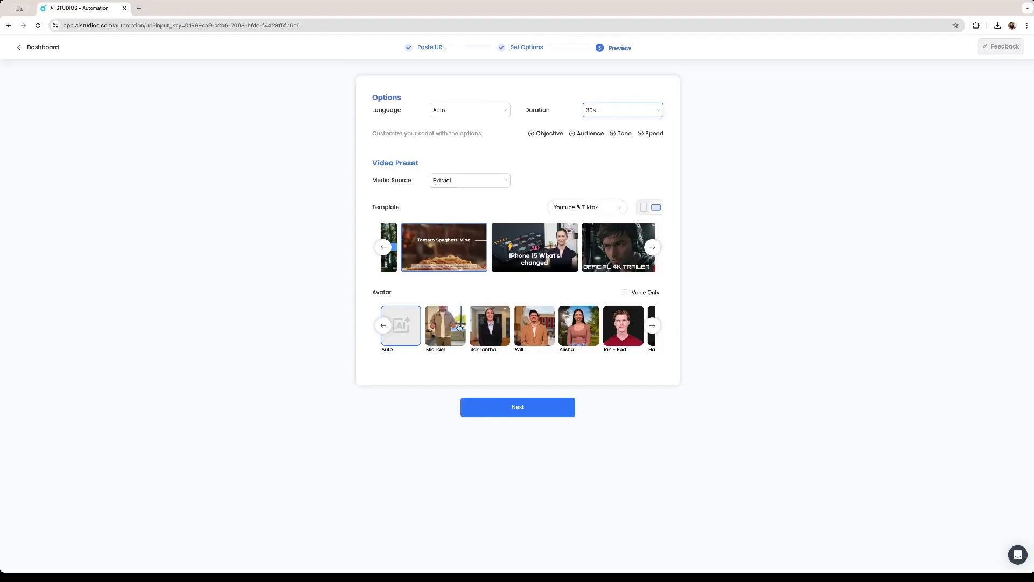
click(459, 327)
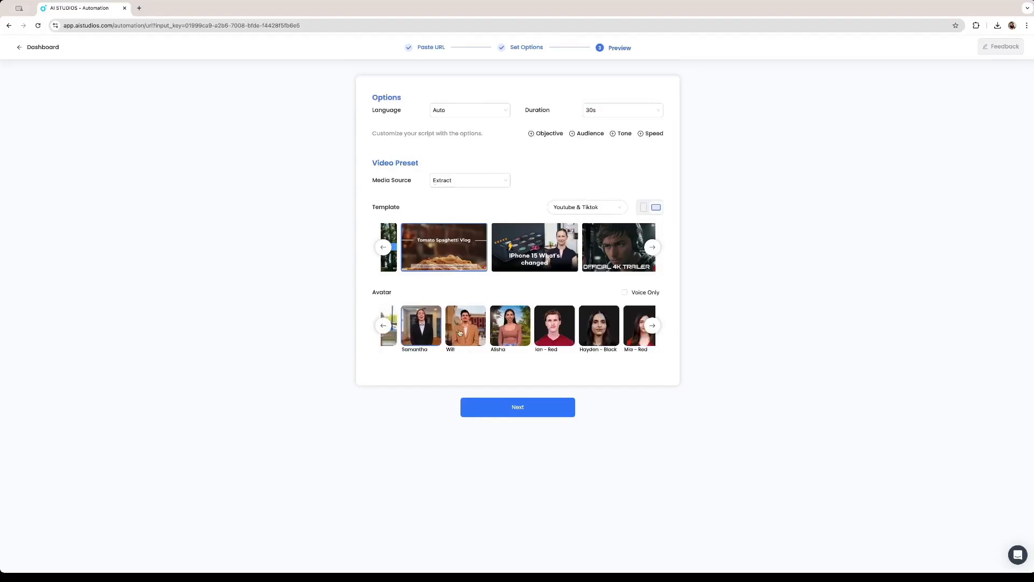
click(460, 333)
click(463, 335)
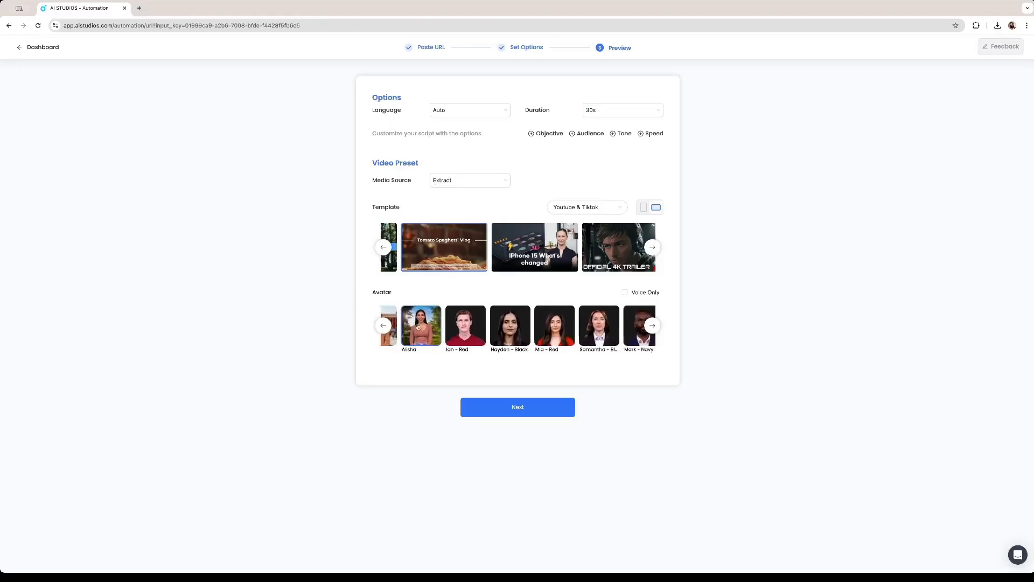
Keep landscape orientation and reselect the Tomato Spaghetti Vlog template
click(644, 208)
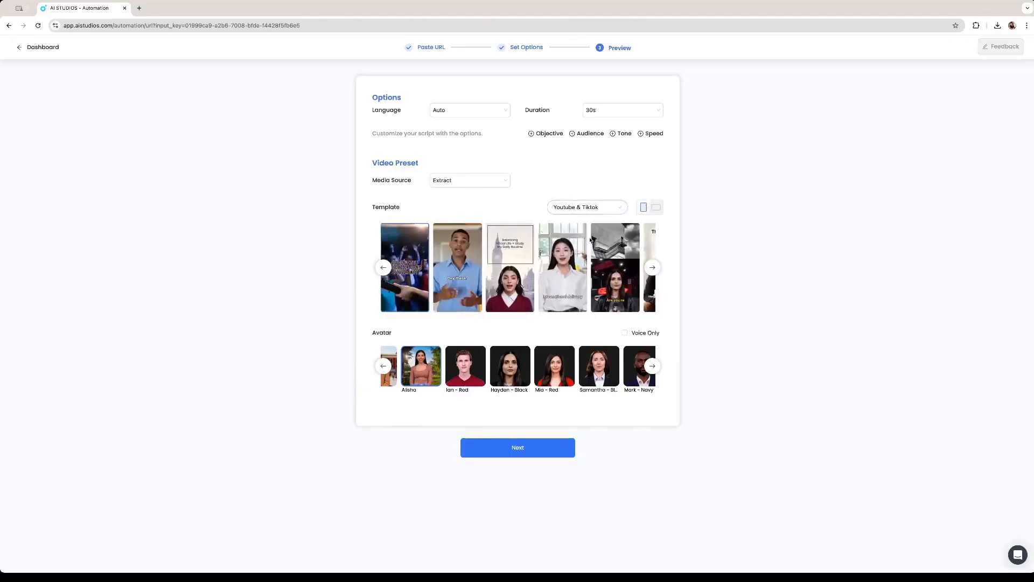
click(655, 209)
click(645, 210)
click(657, 210)
click(654, 248)
click(459, 251)
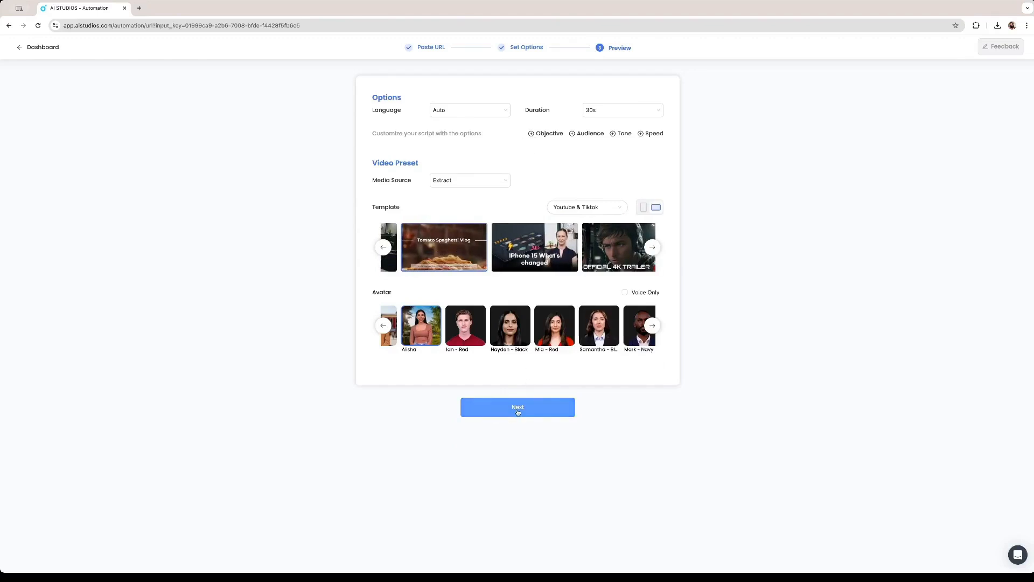
Generate the video and review scene 1's narration script
click(518, 409)
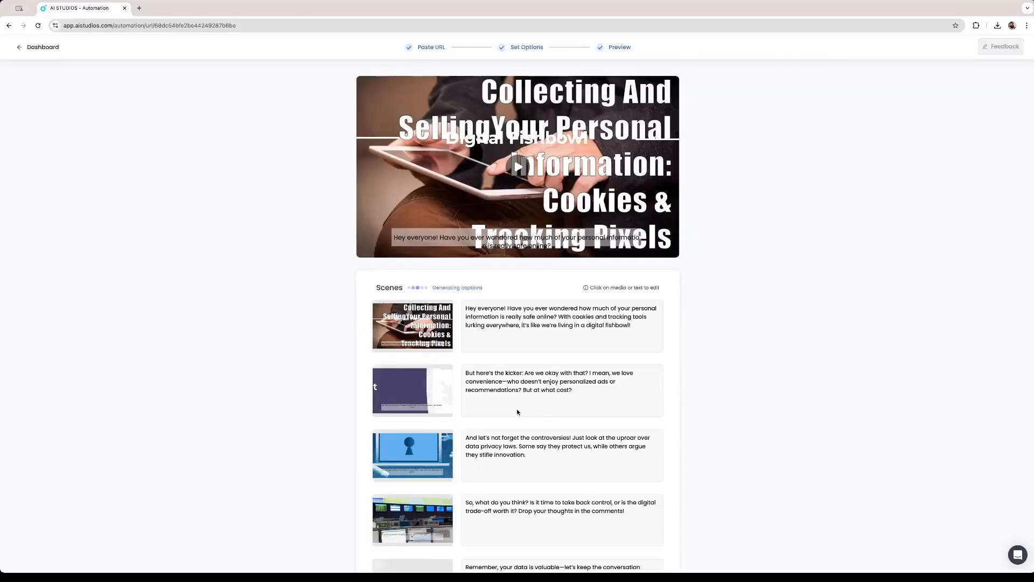
scroll(516, 363, down, 5)
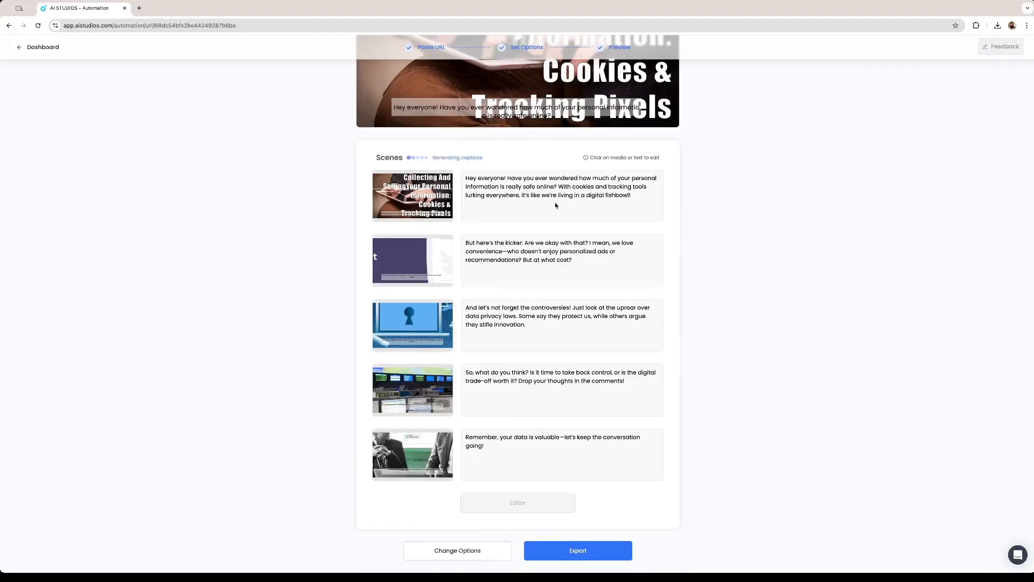
scroll(556, 205, up, 5)
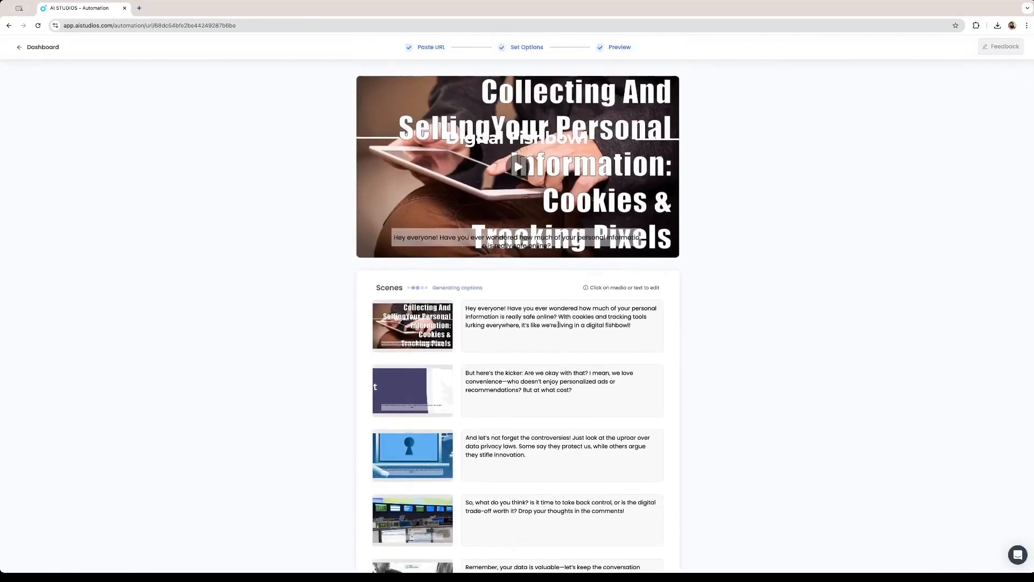
drag(477, 309, 536, 344)
click(536, 344)
drag(588, 391, 466, 372)
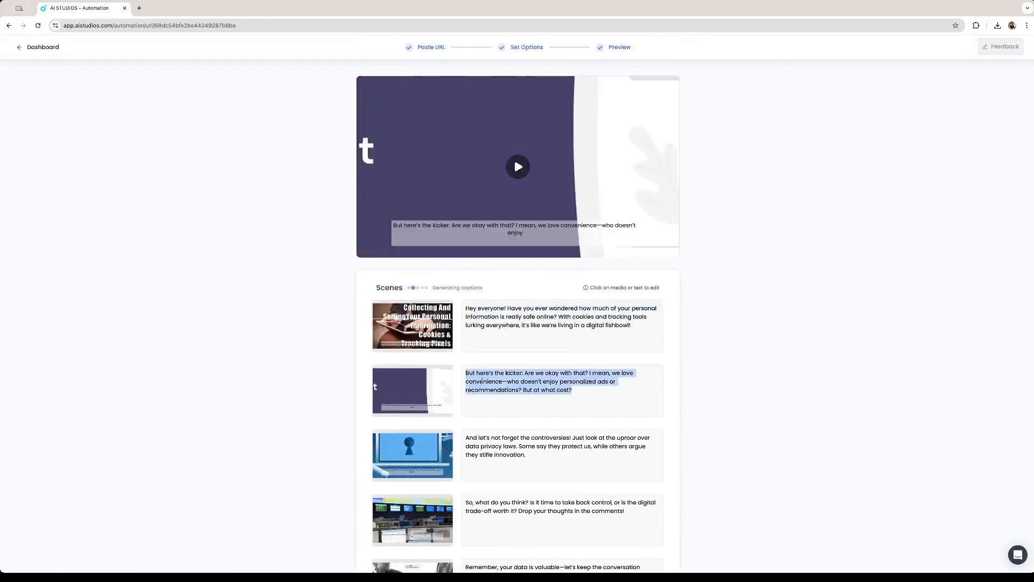
Review the remaining scenes' scripts until captions finish, then try Export
scroll(520, 392, down, 2)
scroll(520, 393, down, 1)
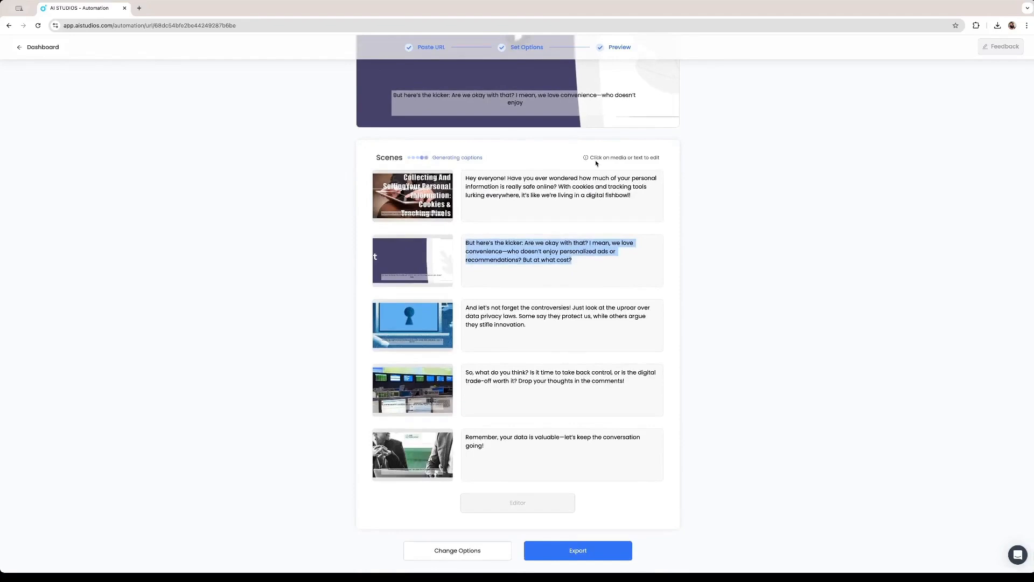
scroll(492, 433, up, 3)
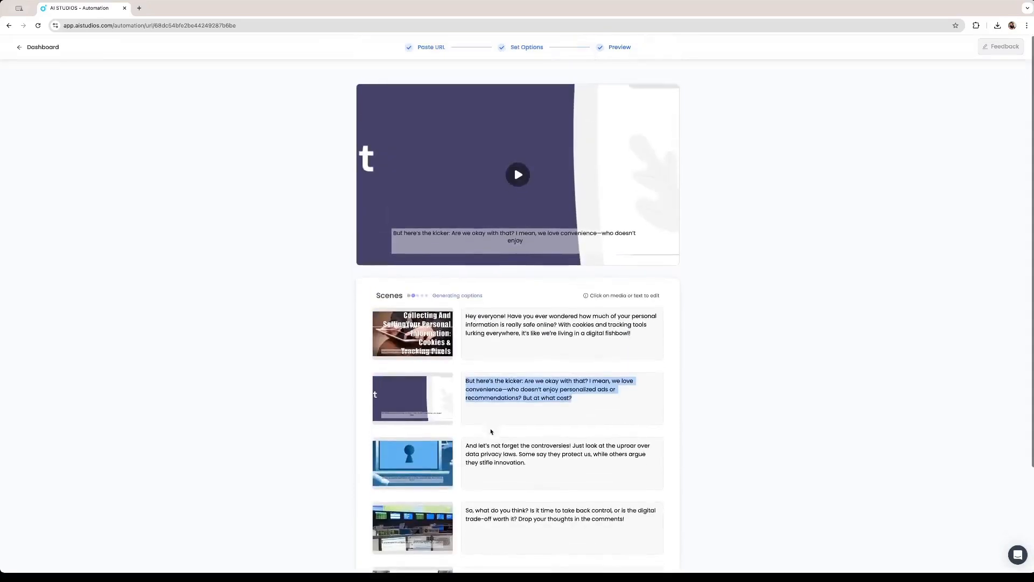
click(504, 283)
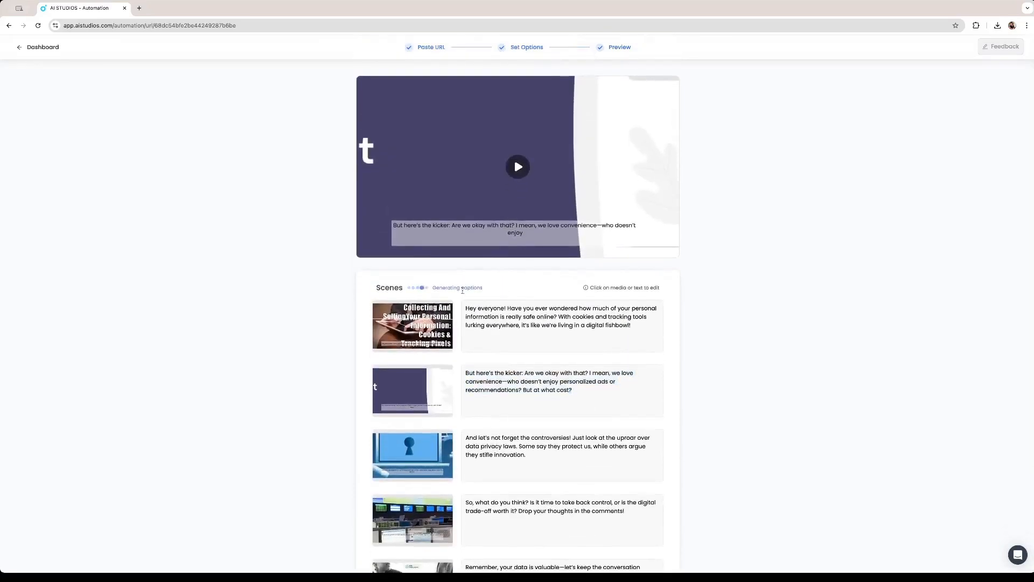
scroll(466, 289, down, 3)
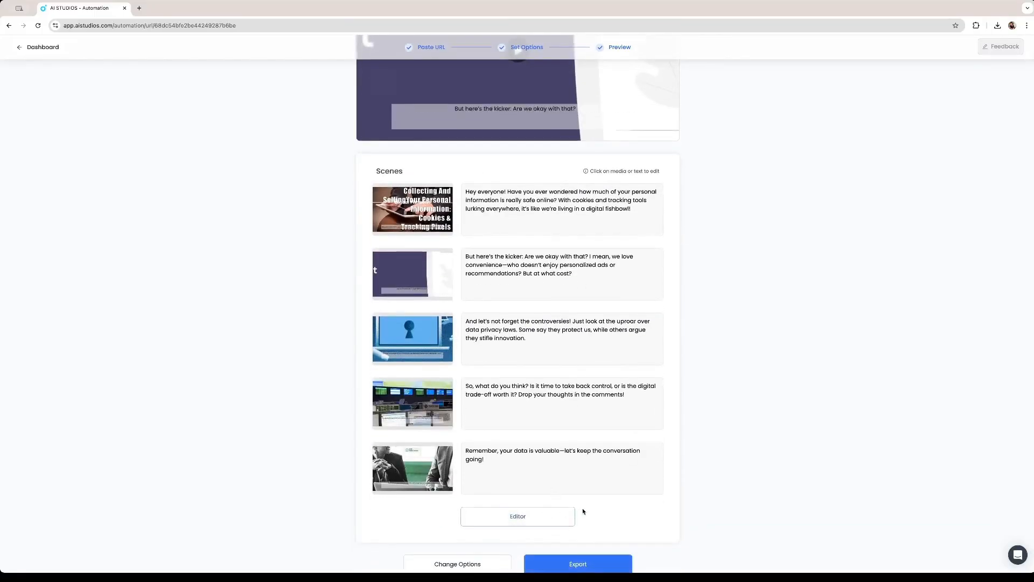
scroll(580, 511, down, 1)
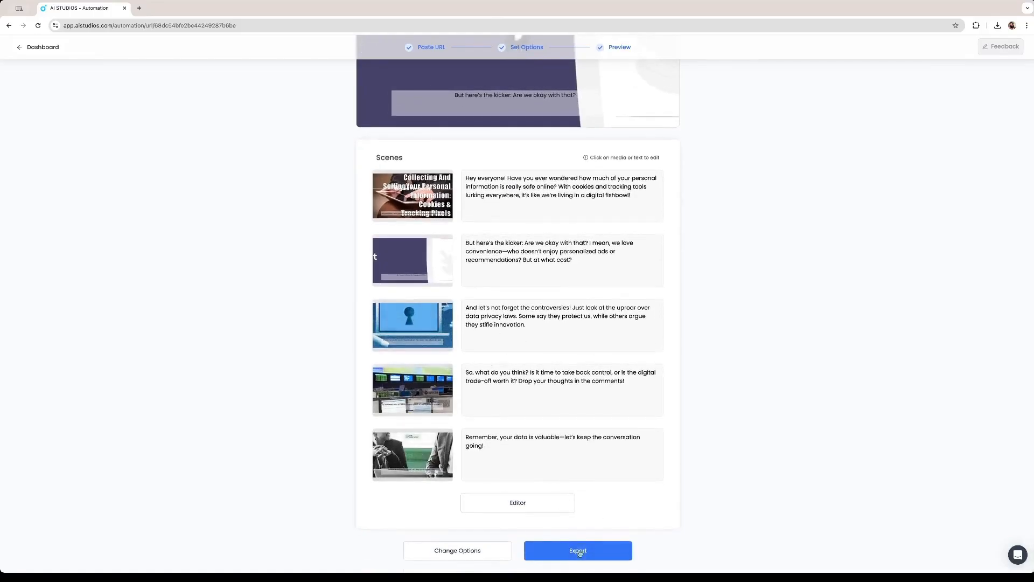
click(579, 553)
Open the video in the Editor and play the intro scene preview
click(530, 507)
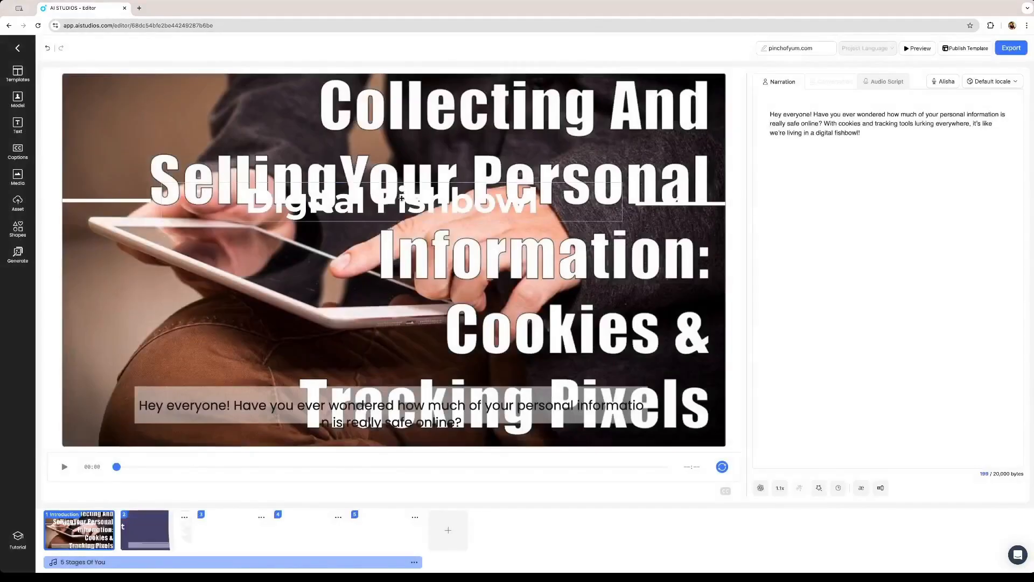
click(385, 204)
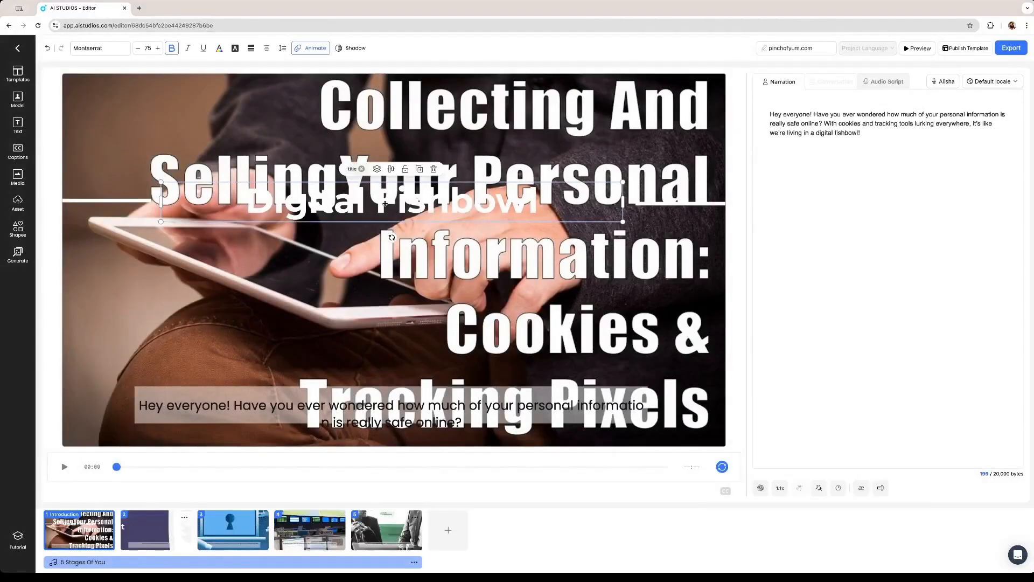
click(147, 531)
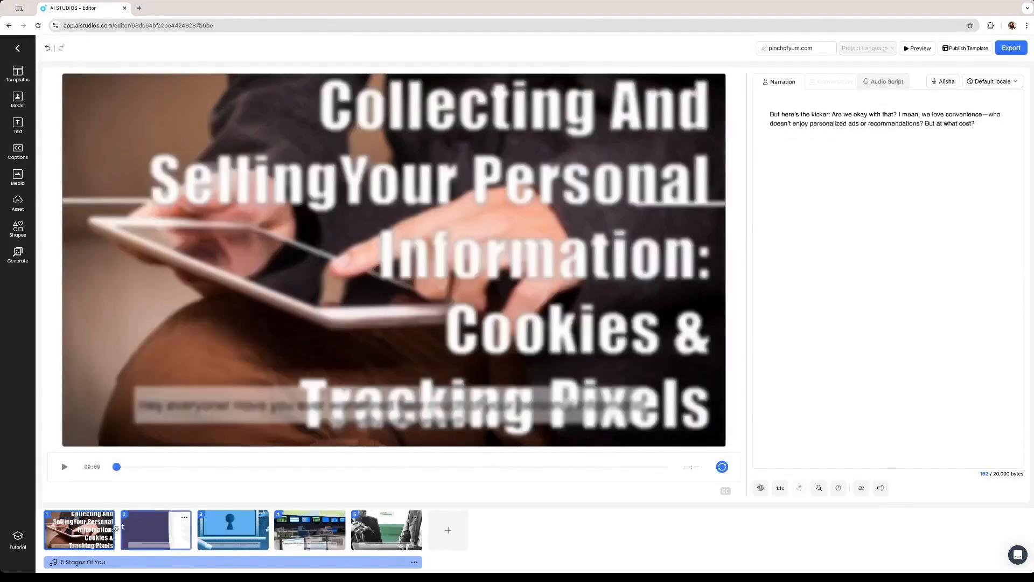
click(112, 528)
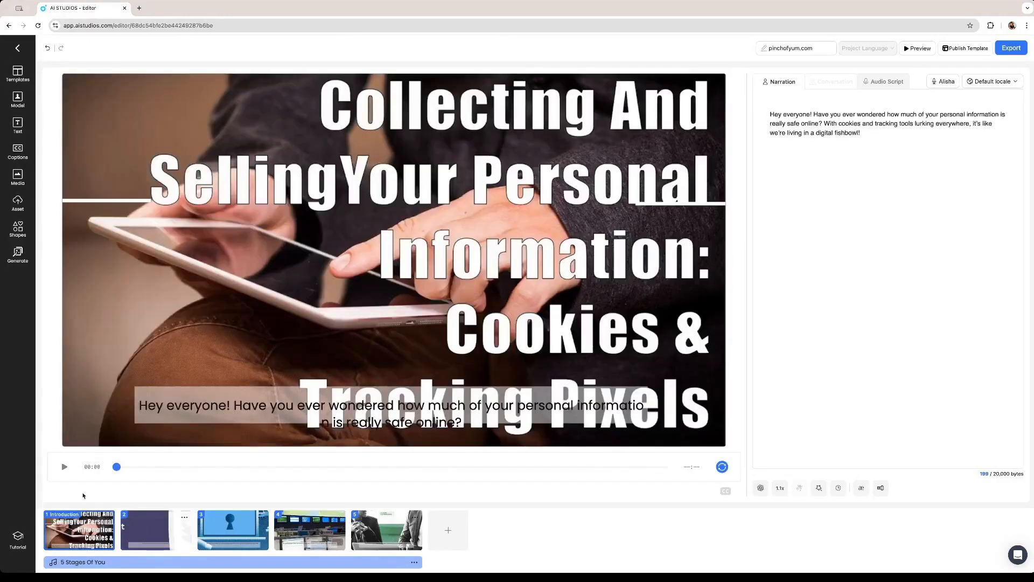
click(65, 468)
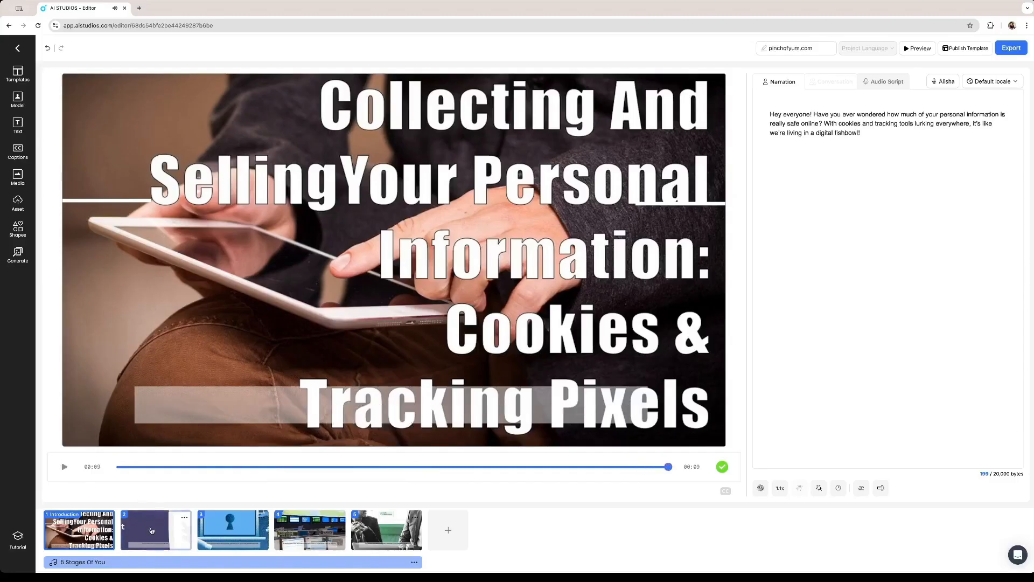
Step through scenes 3, 4 and 5 in the timeline
click(229, 531)
click(318, 536)
click(395, 537)
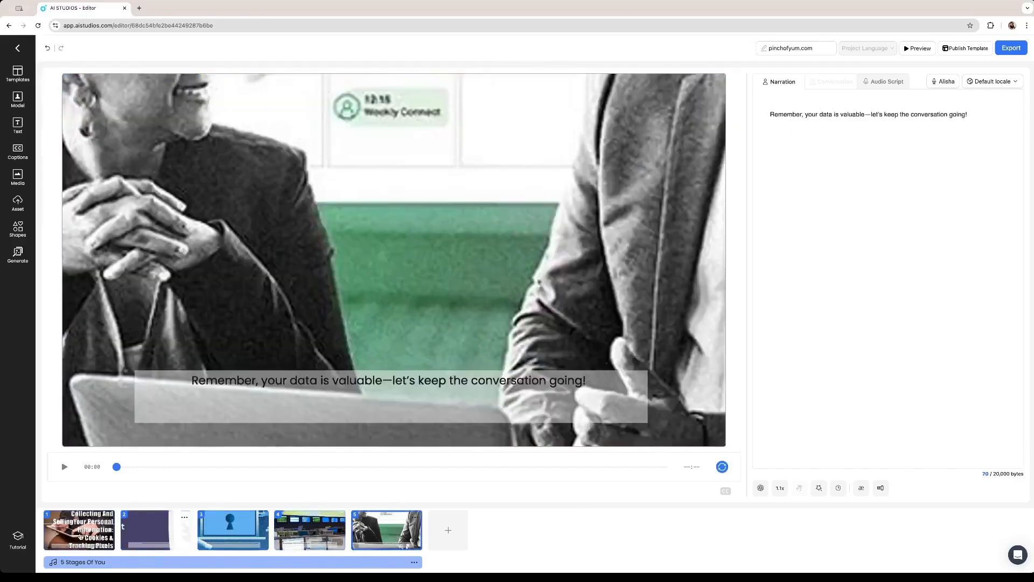
Add the Hayden - Black avatar to the intro, move it lower left, and send it backward
click(71, 527)
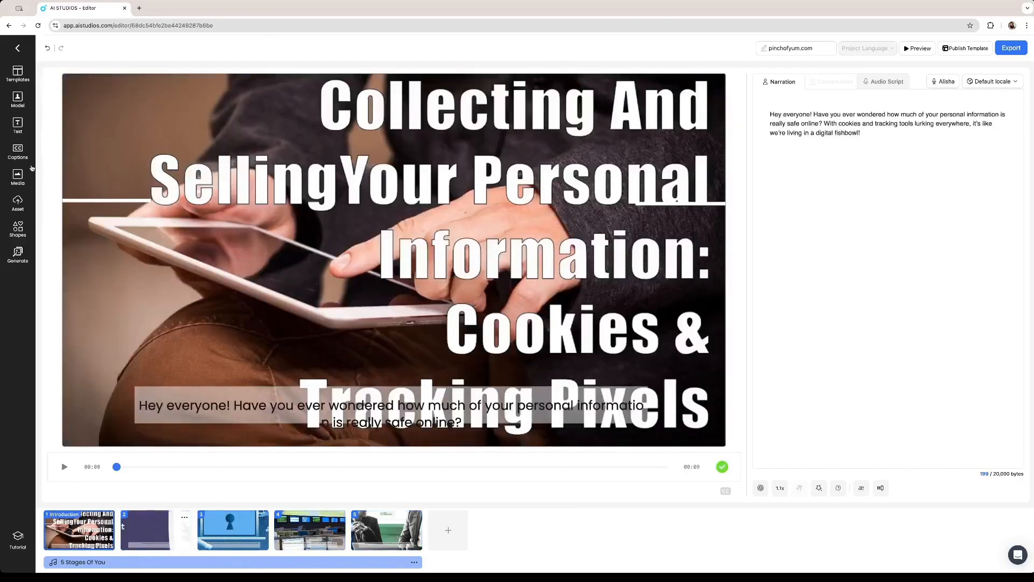
click(18, 98)
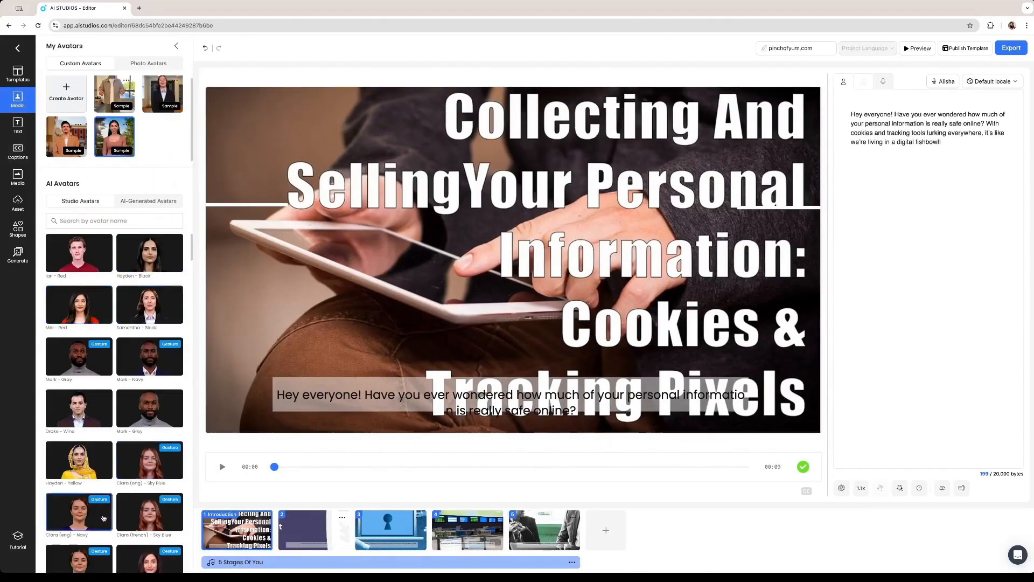
click(157, 258)
drag(545, 258, 328, 373)
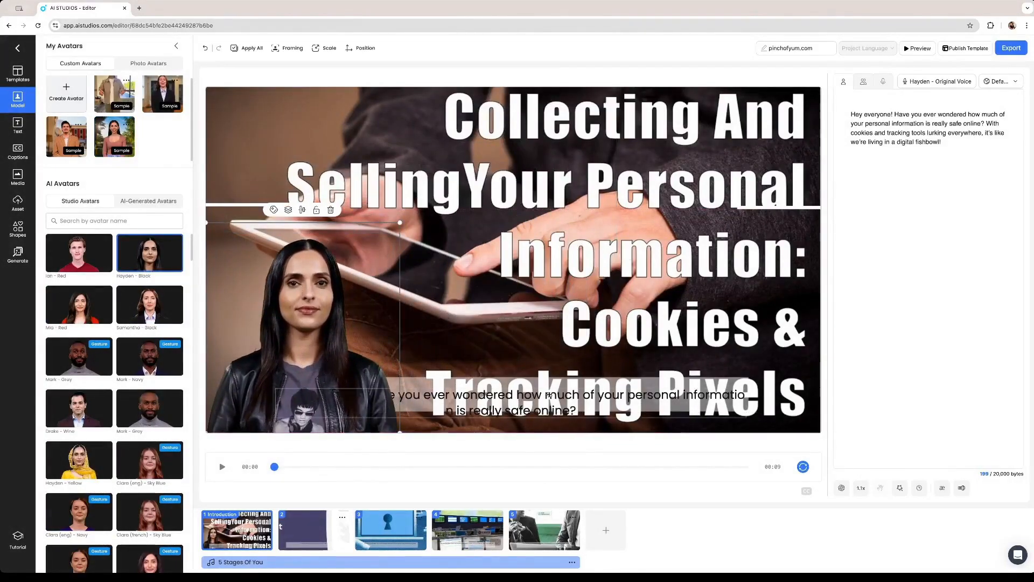
right_click(308, 350)
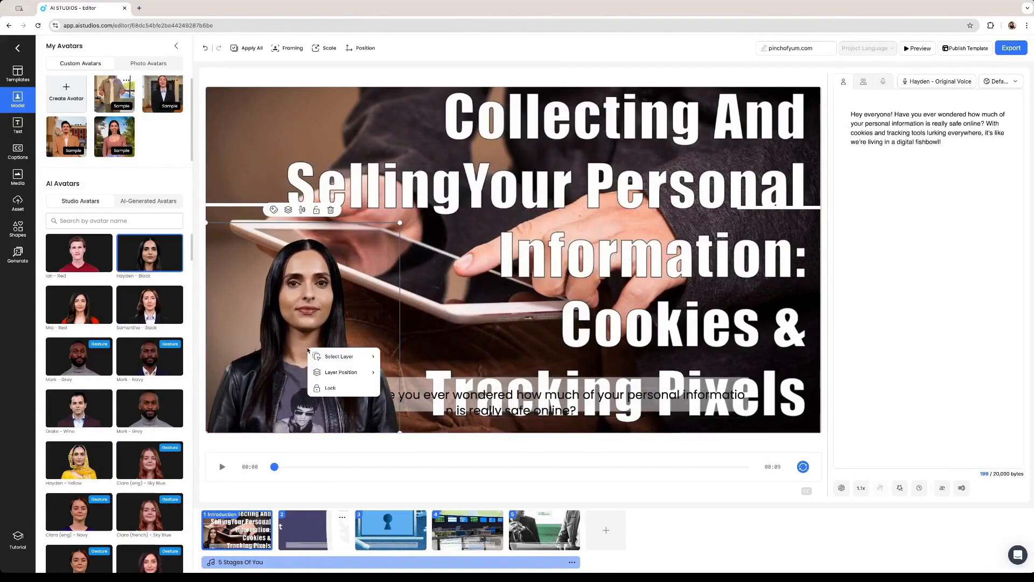
mouse_move(356, 372)
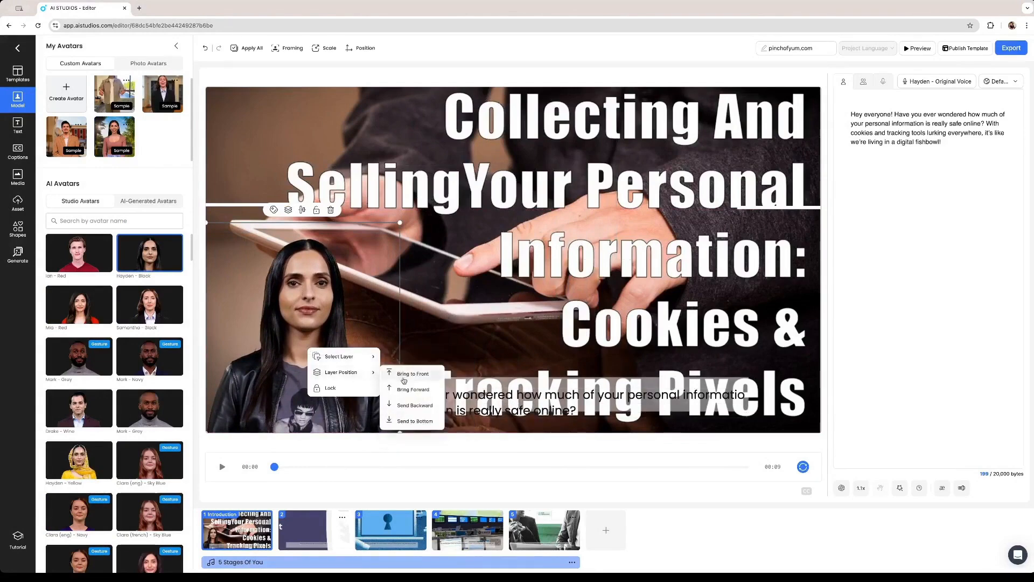
click(415, 406)
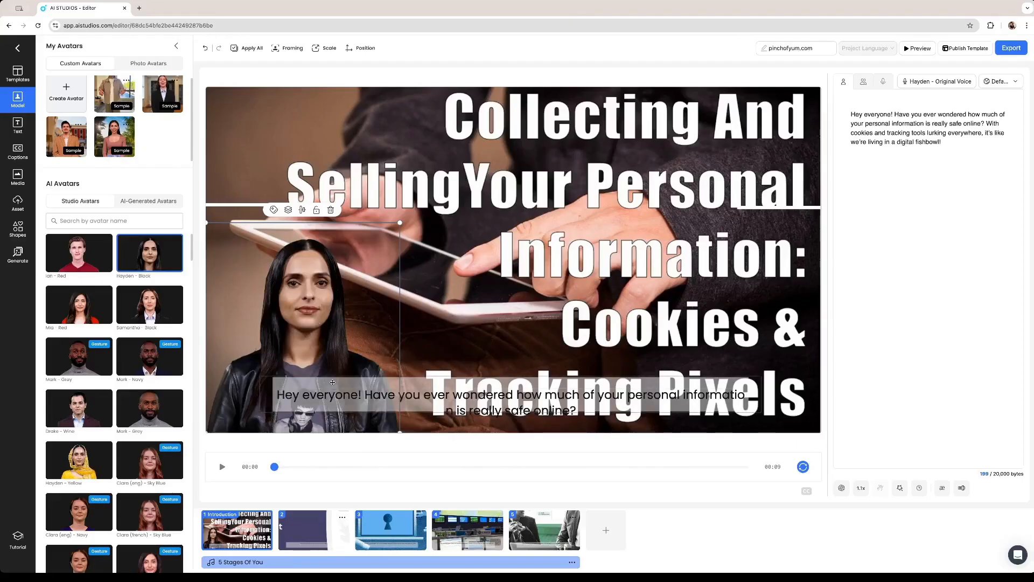
Check scenes 2 through 5, then return to the intro scene
click(318, 531)
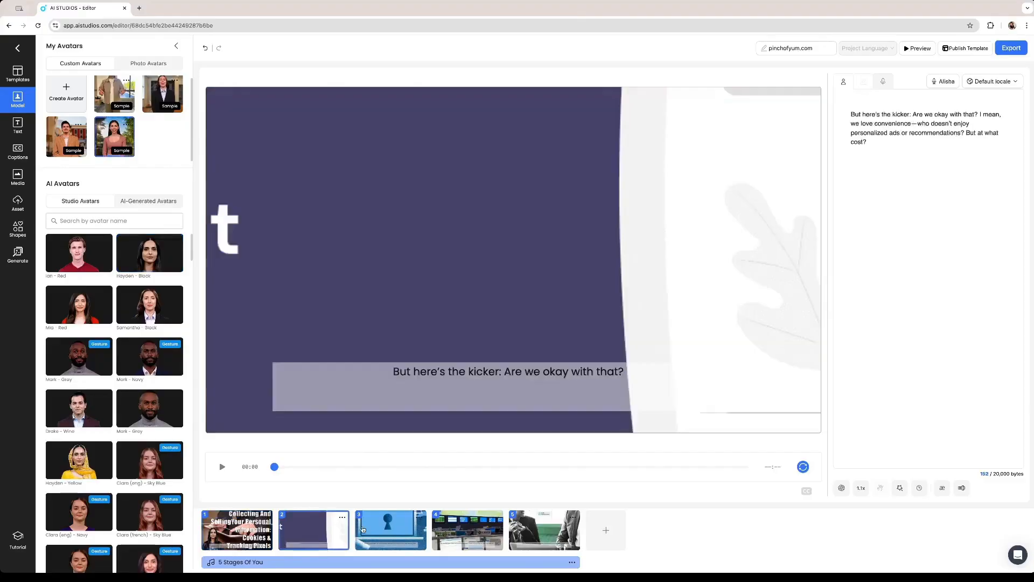
click(364, 530)
click(450, 532)
click(524, 535)
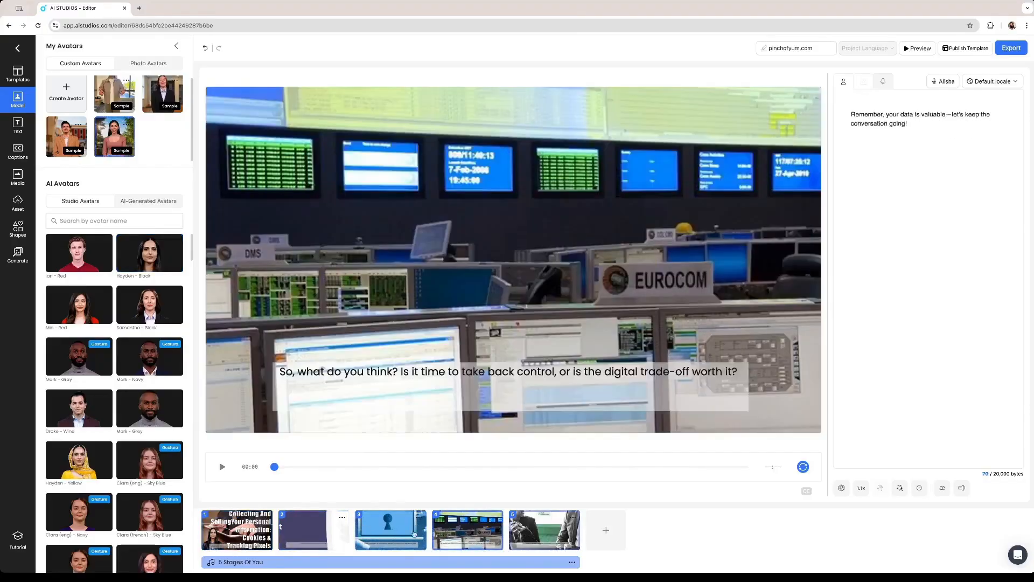
click(239, 519)
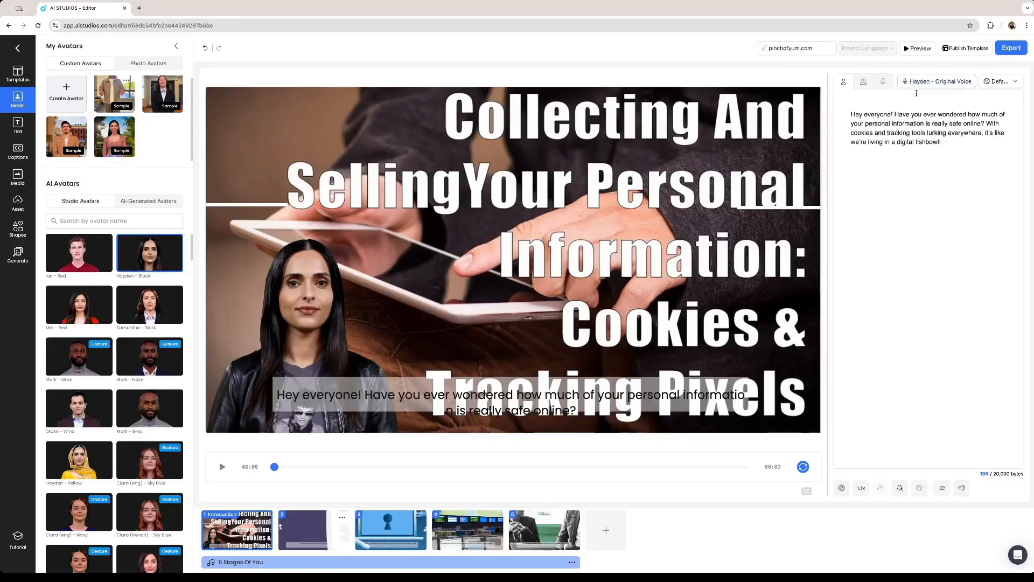
Check the avatar's voice options without changing them, and briefly preview the intro scene
click(919, 83)
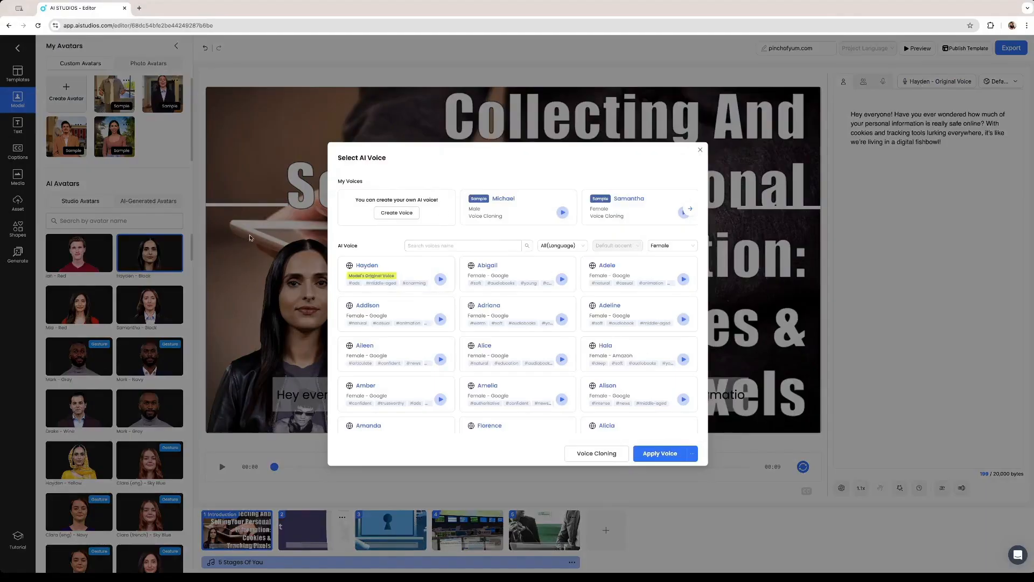
click(701, 152)
click(221, 472)
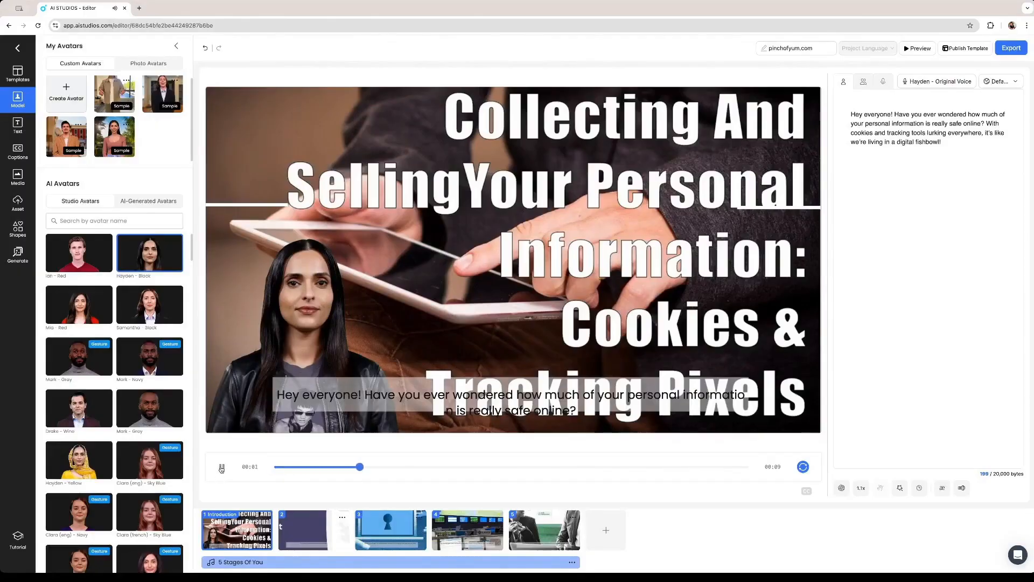
click(221, 467)
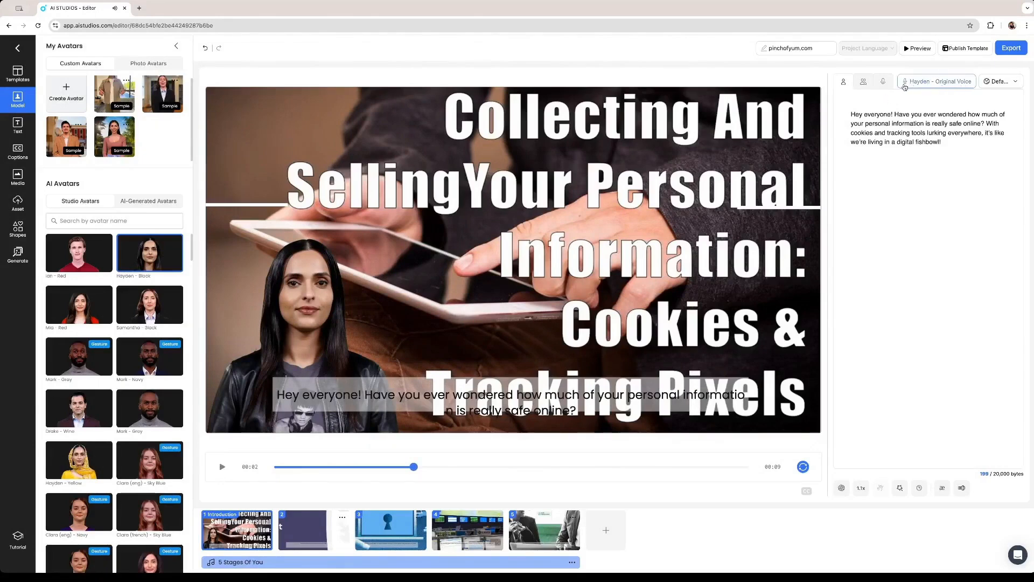
Try the per-avatar script layout, revert to a single avatar, and open the Text panel
click(864, 82)
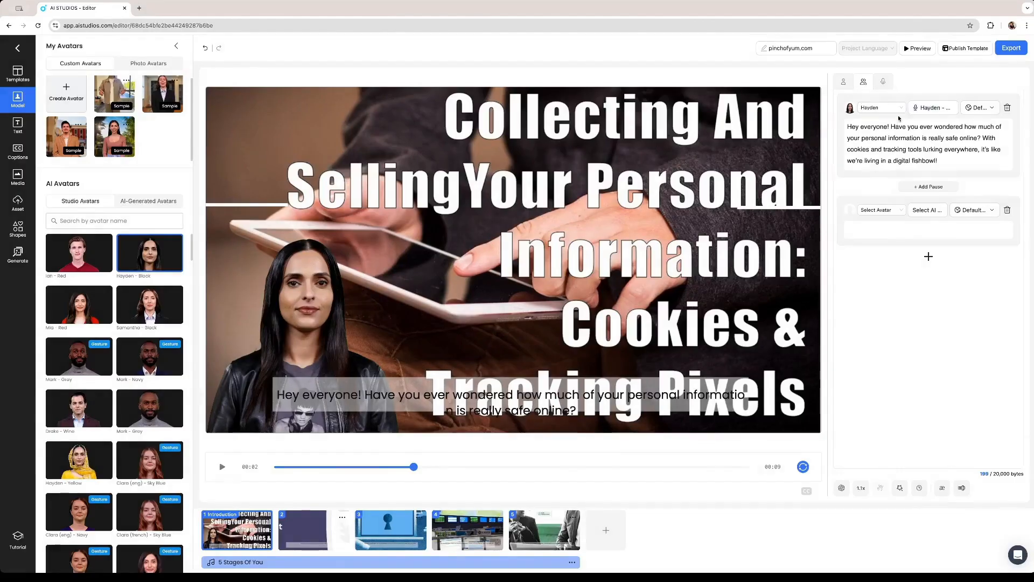
click(932, 107)
scroll(574, 316, down, 10)
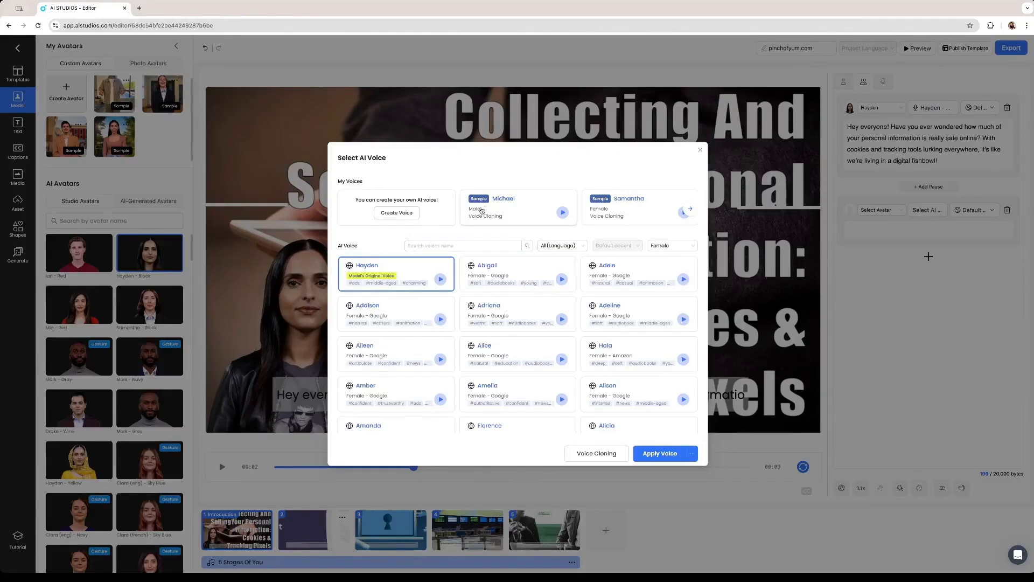
click(701, 150)
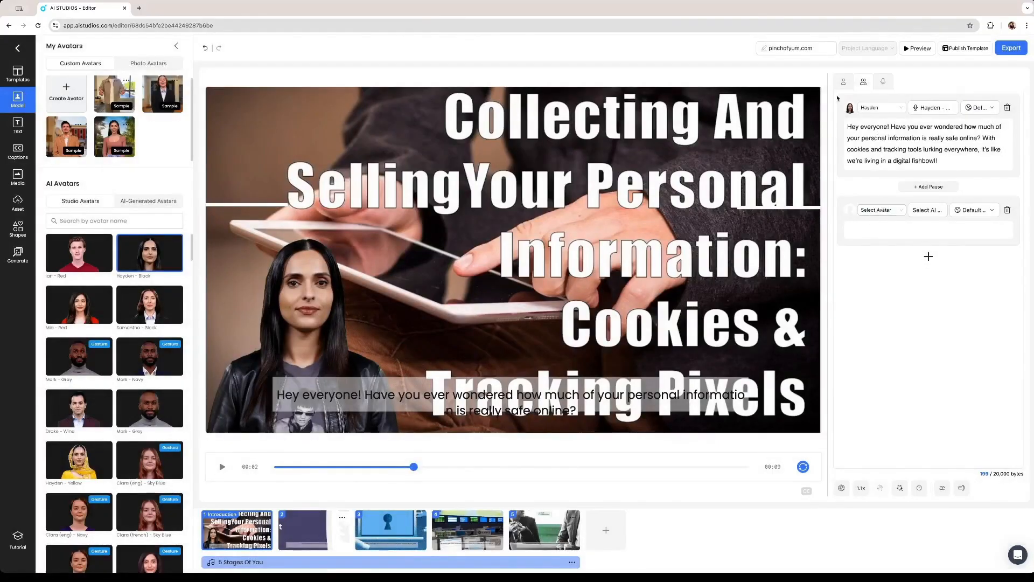
click(845, 82)
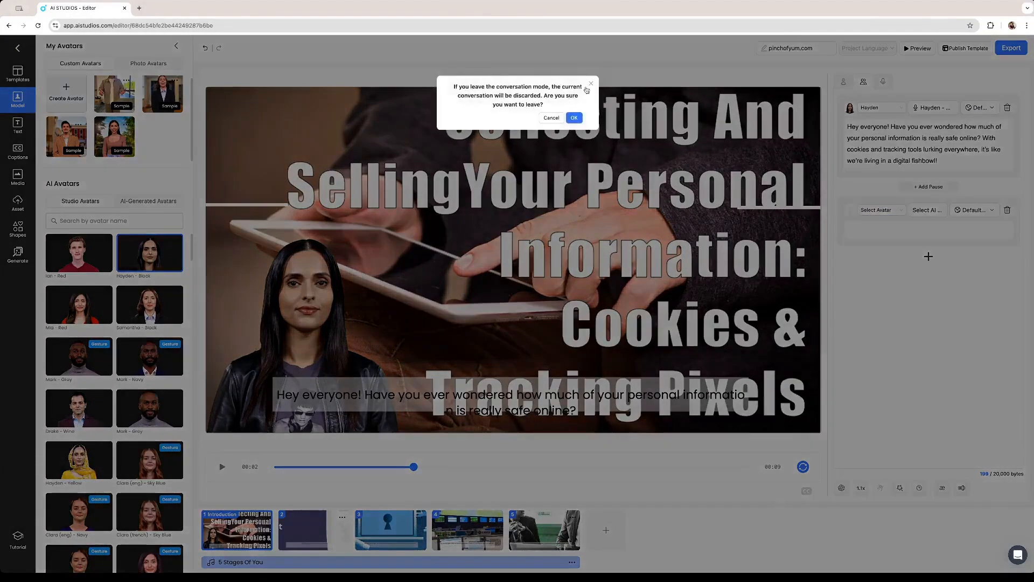
click(592, 86)
click(26, 130)
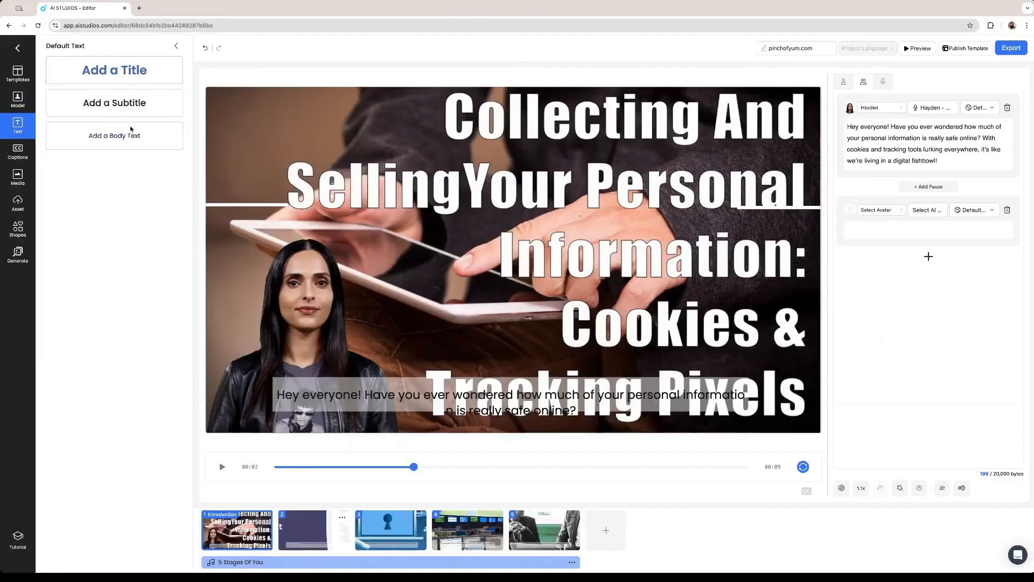
Add the pink daisy photo to scene 2 and enlarge it to cover the frame
click(18, 152)
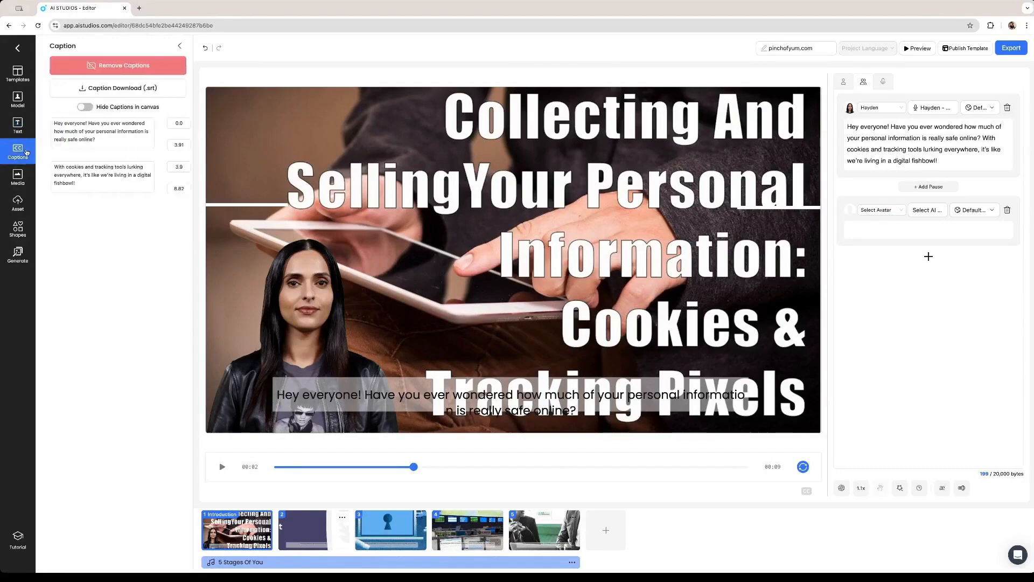
click(18, 176)
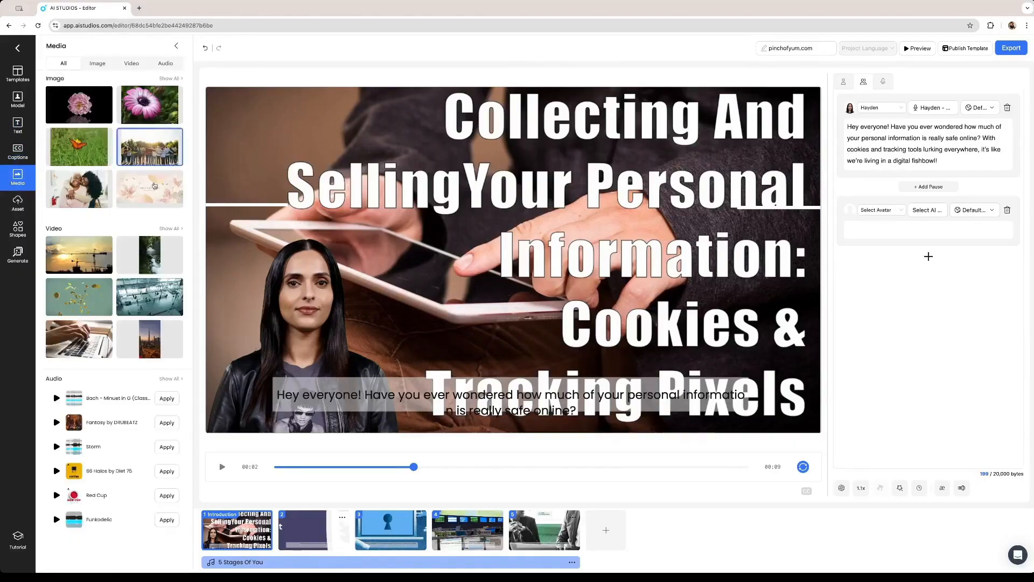
click(315, 542)
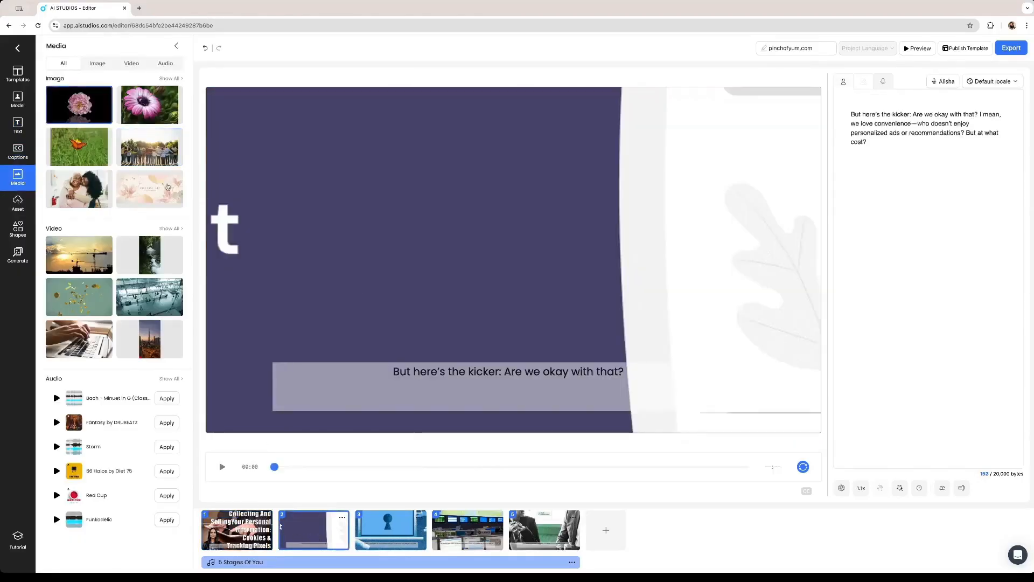
click(154, 111)
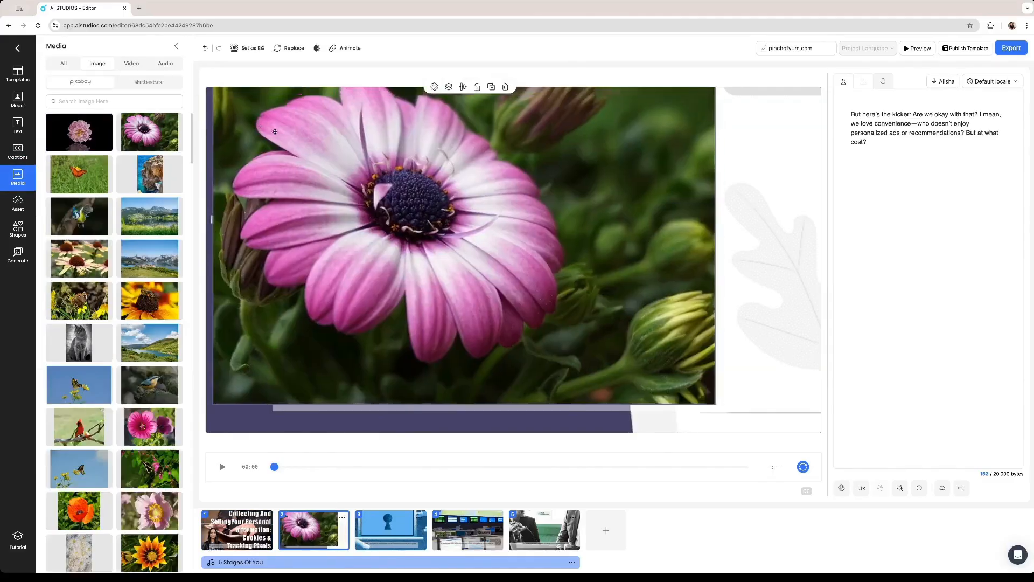
drag(713, 421, 894, 474)
mouse_move(607, 322)
mouse_down()
mouse_move(629, 302)
mouse_move(601, 304)
mouse_up()
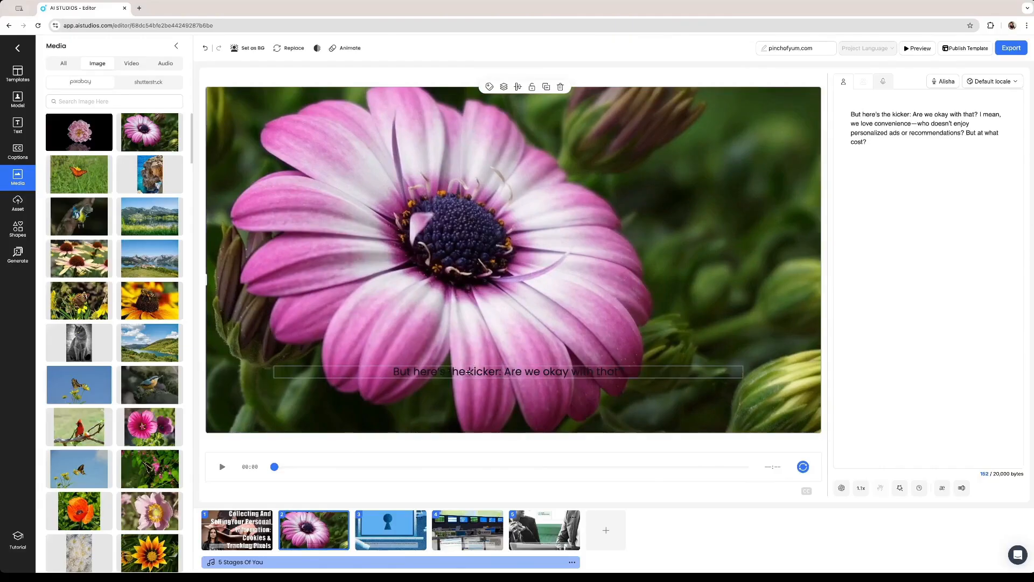
Browse the stock video, image and audio collections, then view the Asset panel
click(132, 63)
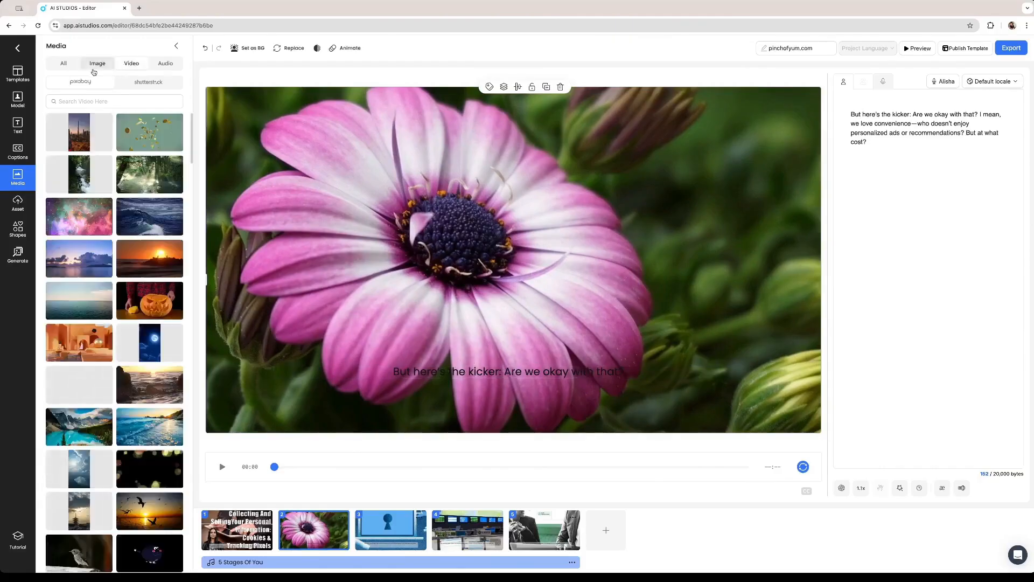
click(97, 67)
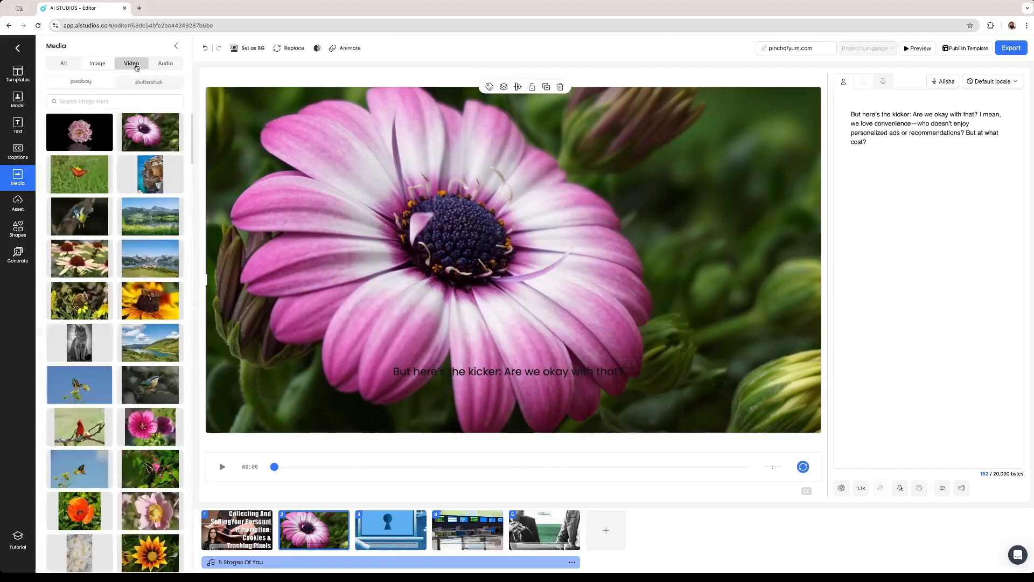
click(138, 65)
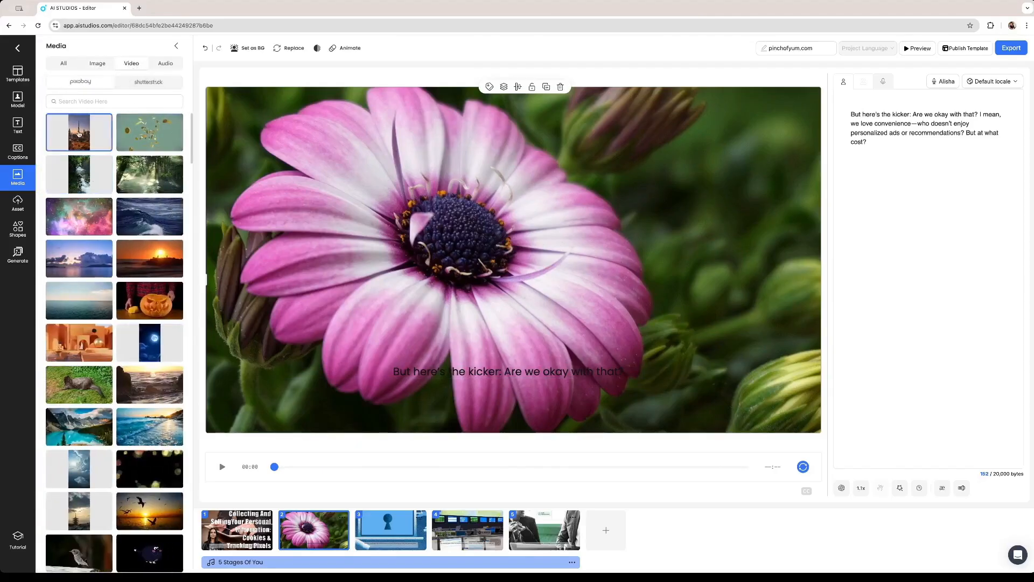
click(161, 82)
click(165, 63)
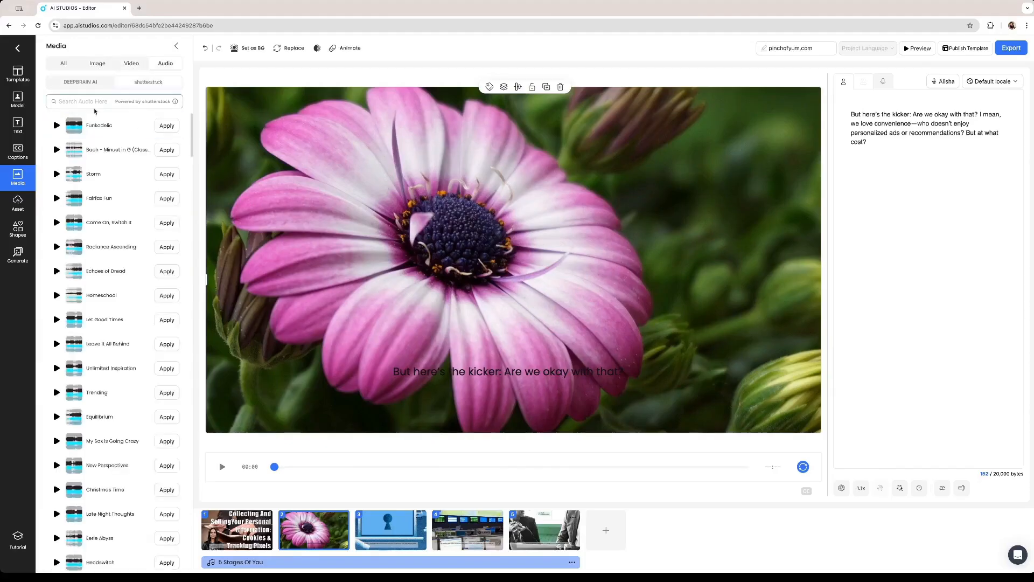
click(18, 175)
click(24, 201)
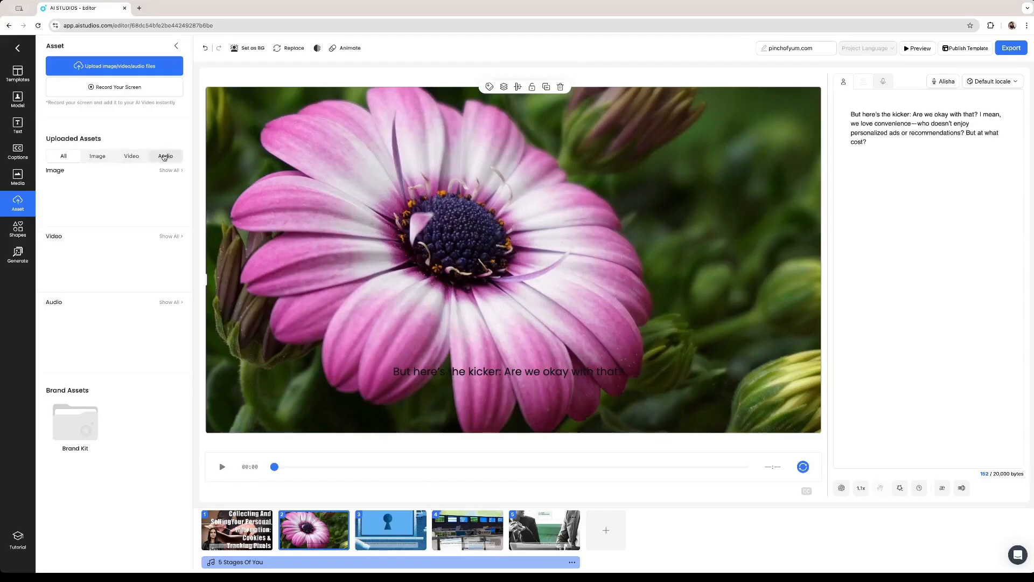
Open the AI image generator from Shapes and refresh its prompt suggestions with Random
click(22, 229)
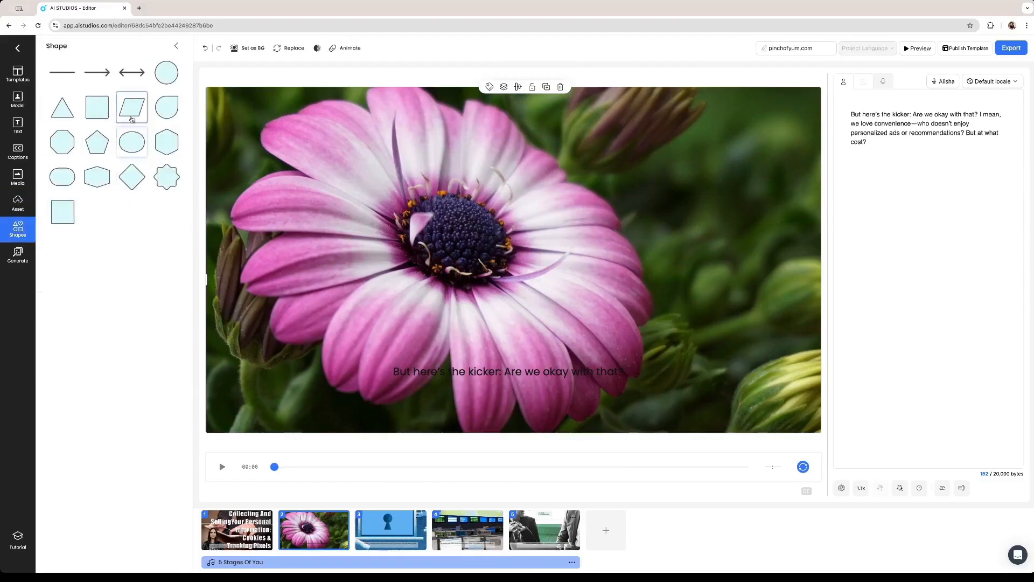
click(18, 253)
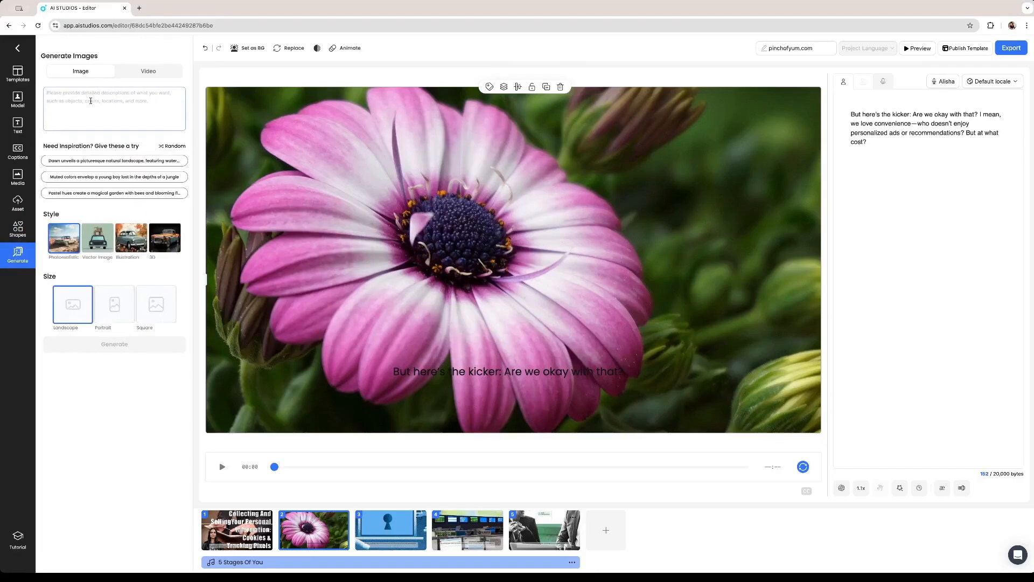
click(111, 94)
click(169, 147)
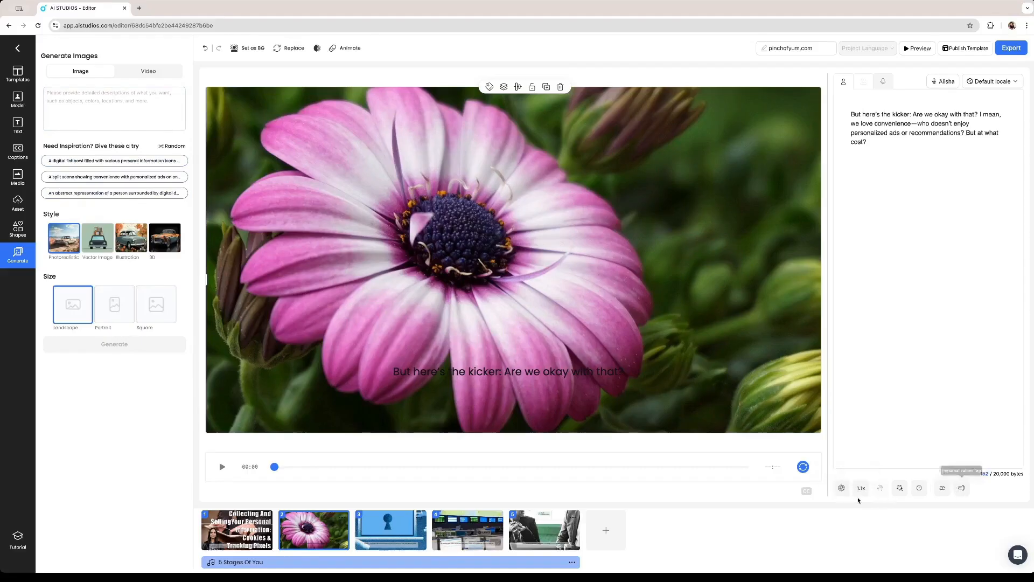
Check the AI Script Generator and scene speed, then export the pinchofyum.com video at 1080P in English
click(842, 488)
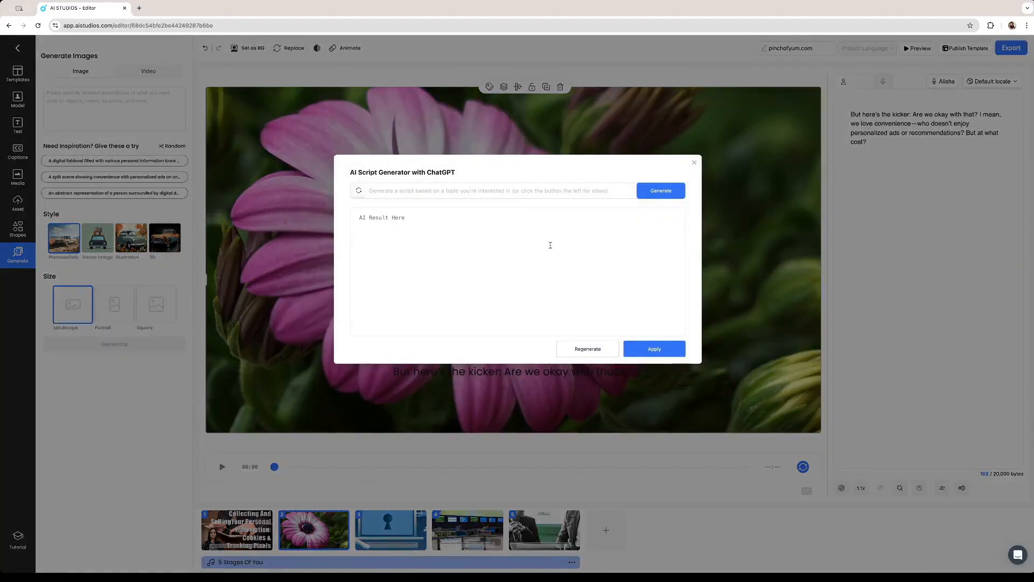
click(469, 190)
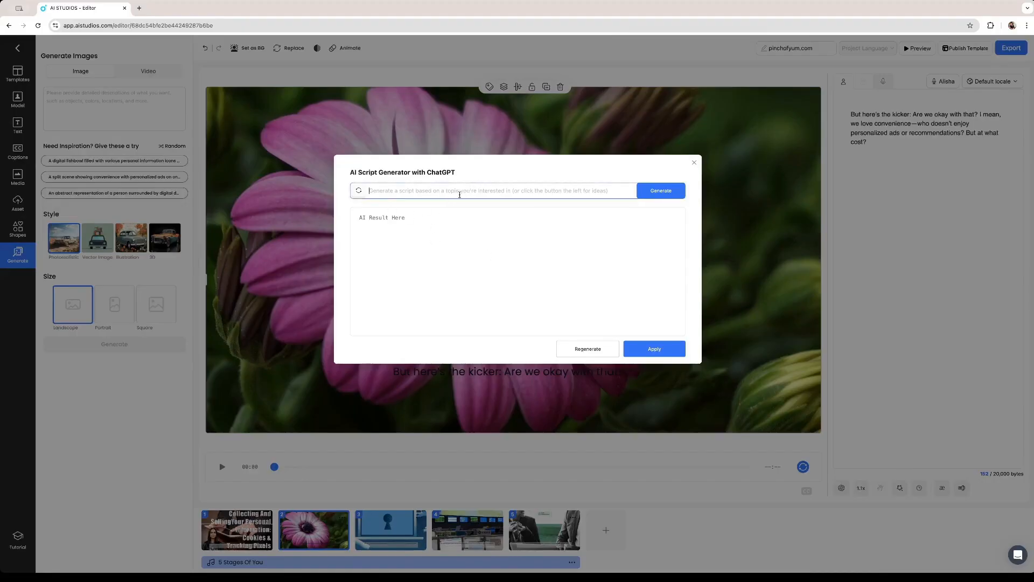
click(396, 227)
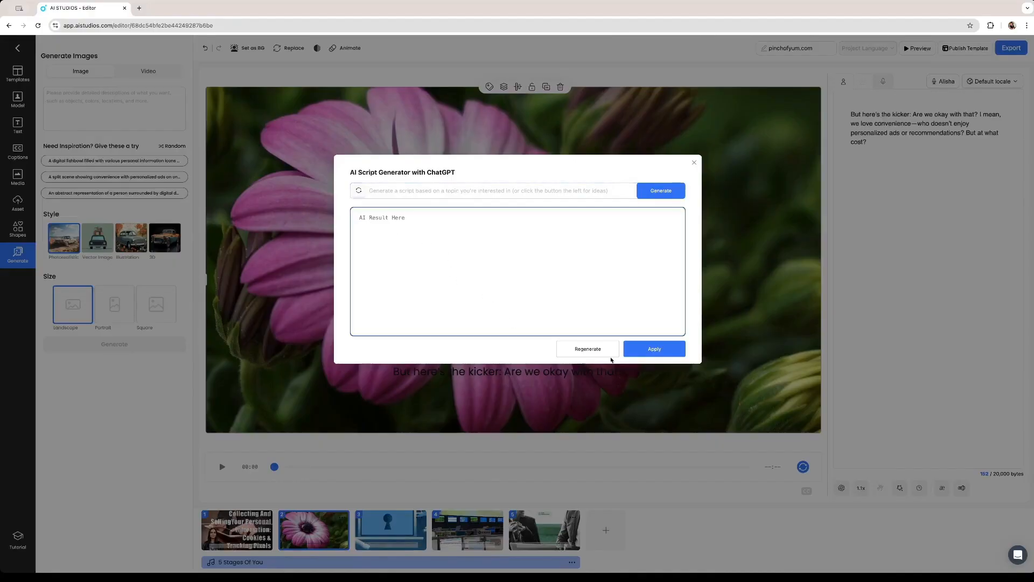
click(694, 162)
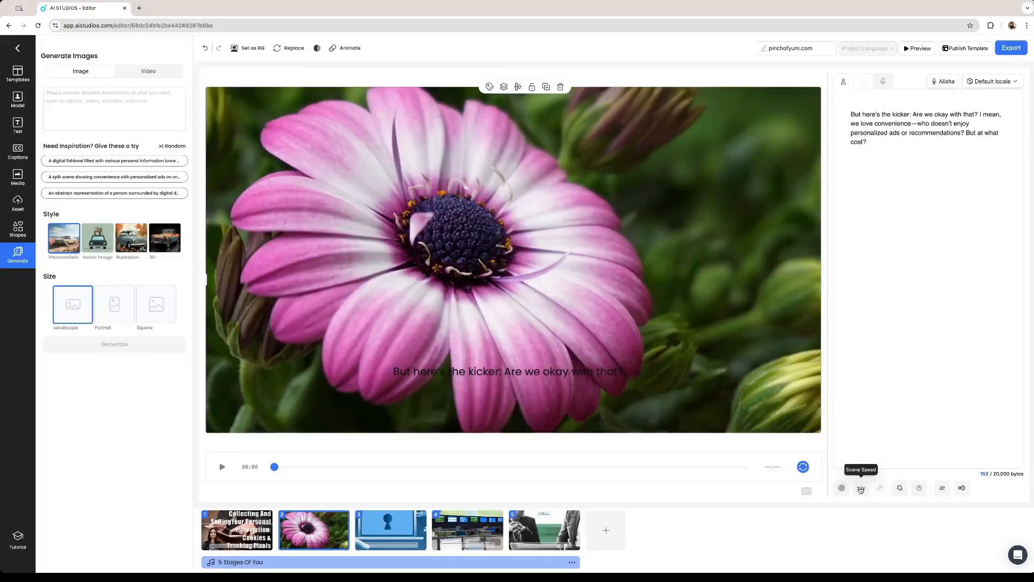
click(861, 488)
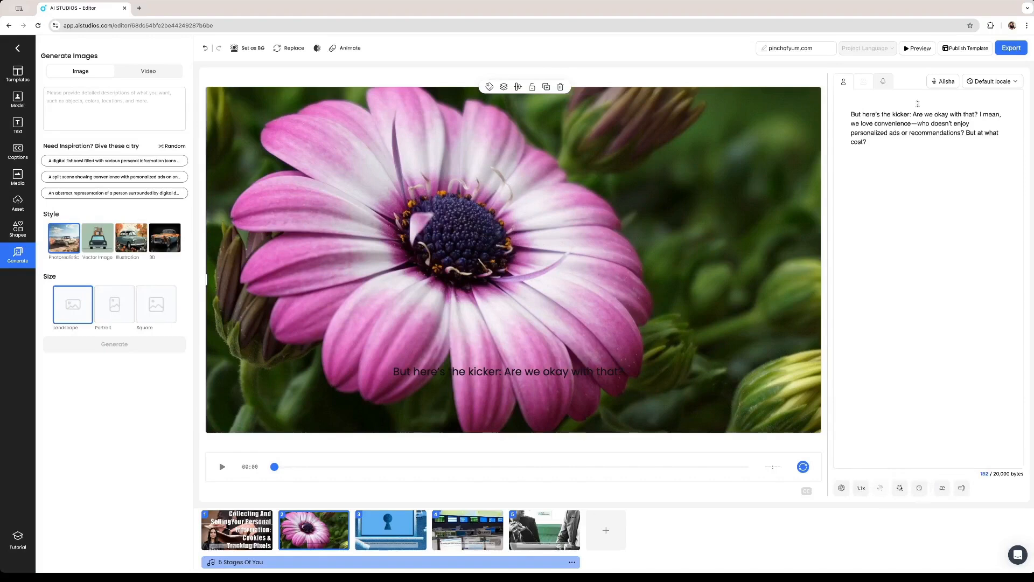
click(1009, 51)
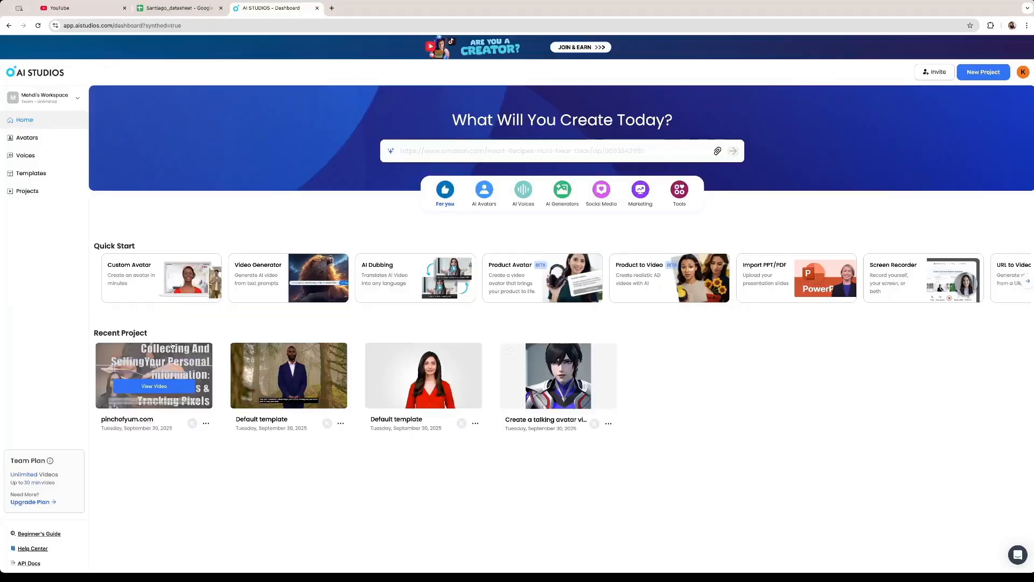
Choose View Video on the pinchofyum.com dashboard project to reach its share page
click(154, 387)
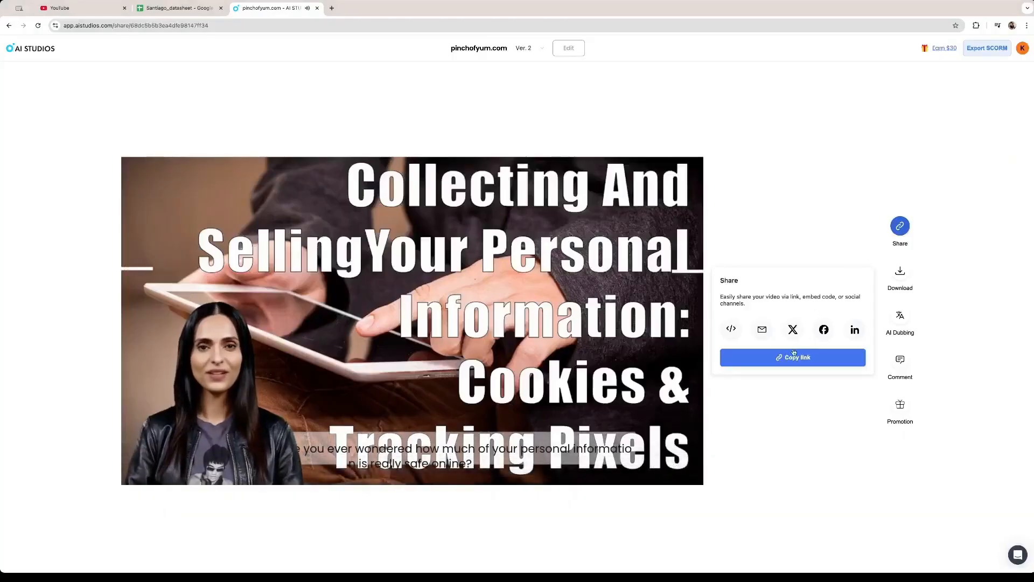